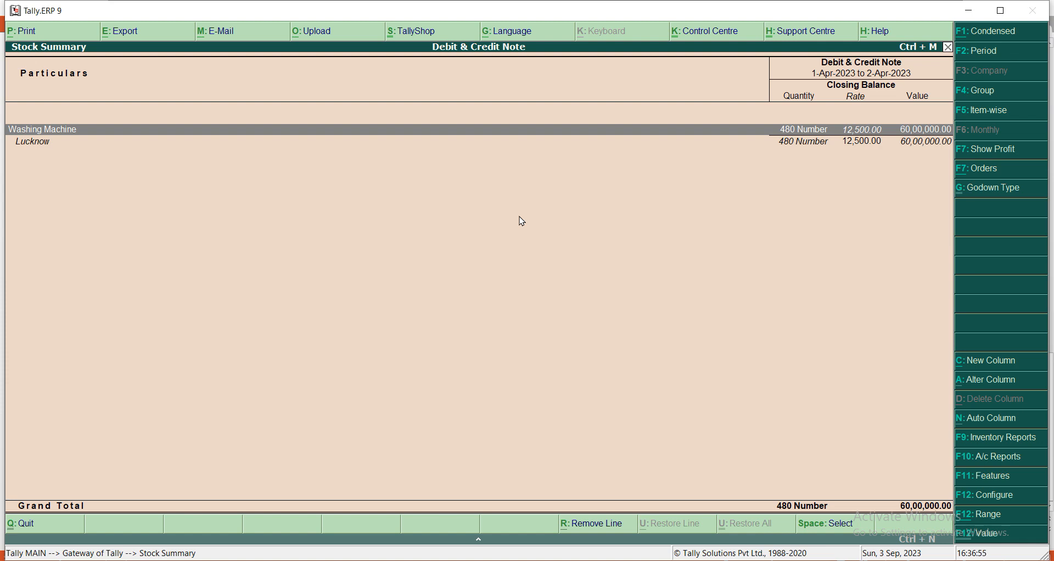
- Leave the stock summary and start a new sales voucher with reference number Sa01
key("Escape")
key("Escape")
key("Escape")
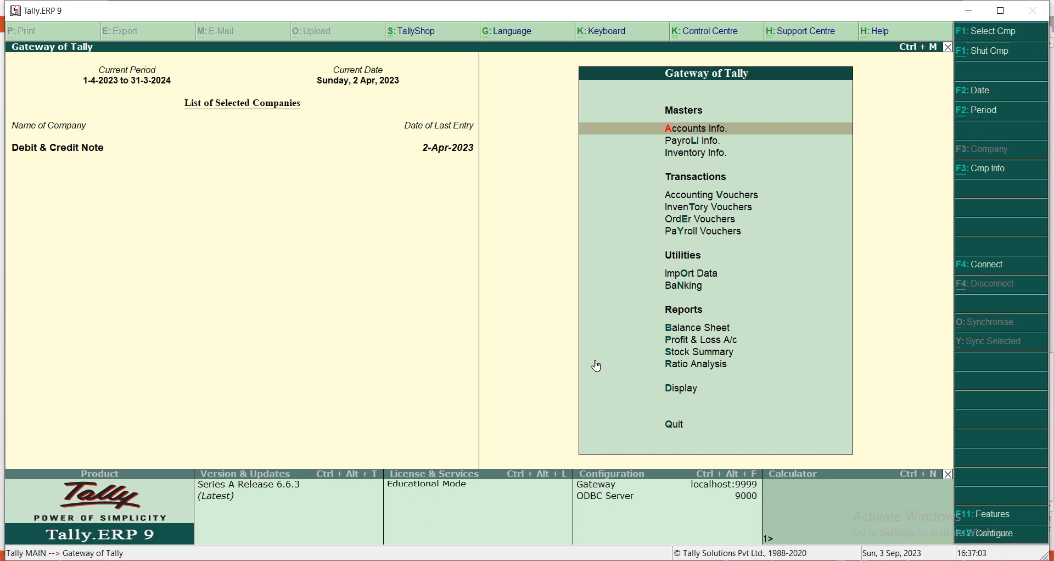
key("v")
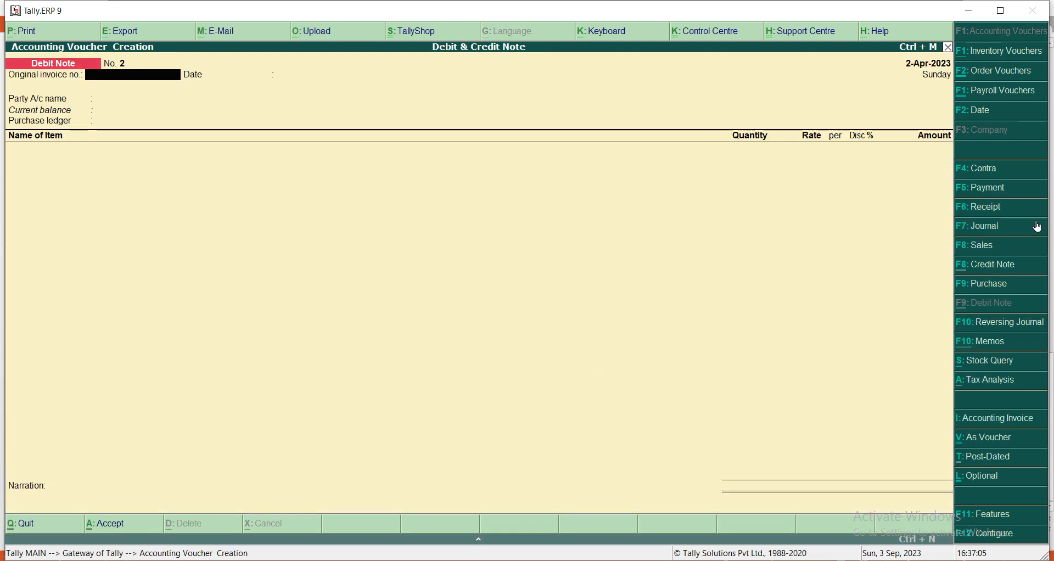
left_click(970, 248)
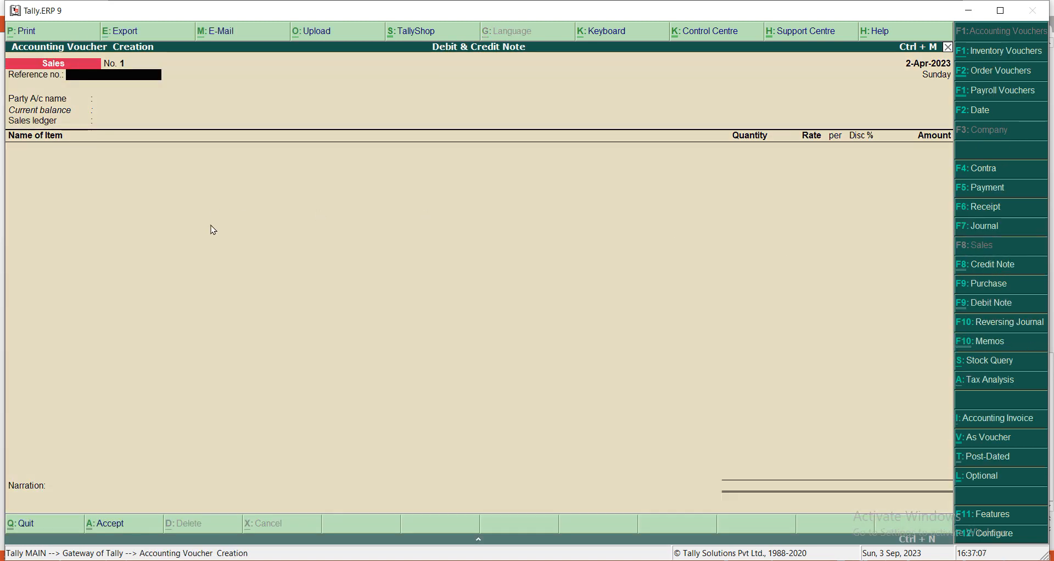
type("Sa01")
key("Return")
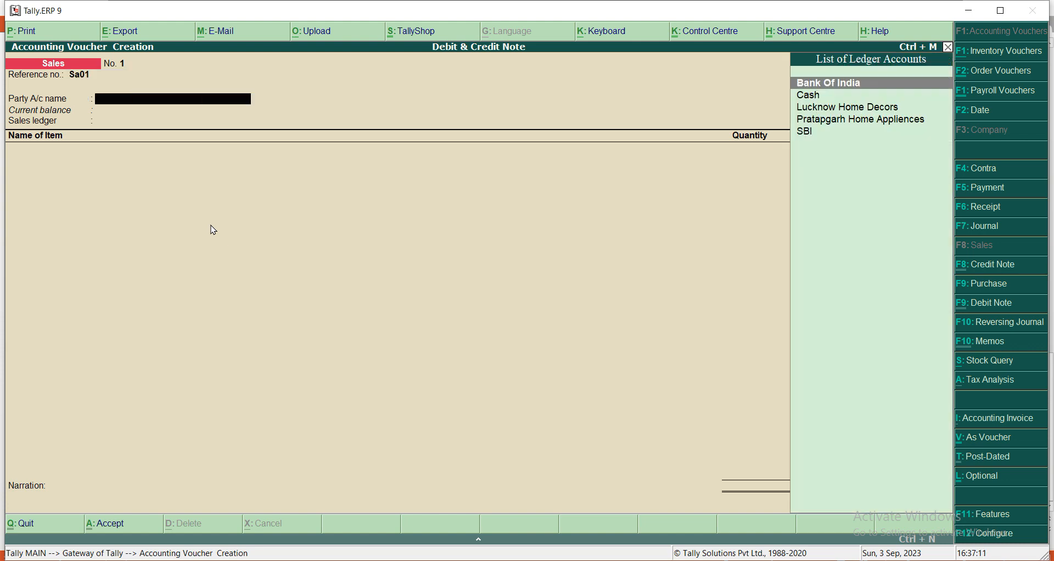
- Start a new party ledger from the voucher and name it Aggarwal Home Appliences
key("alt+c")
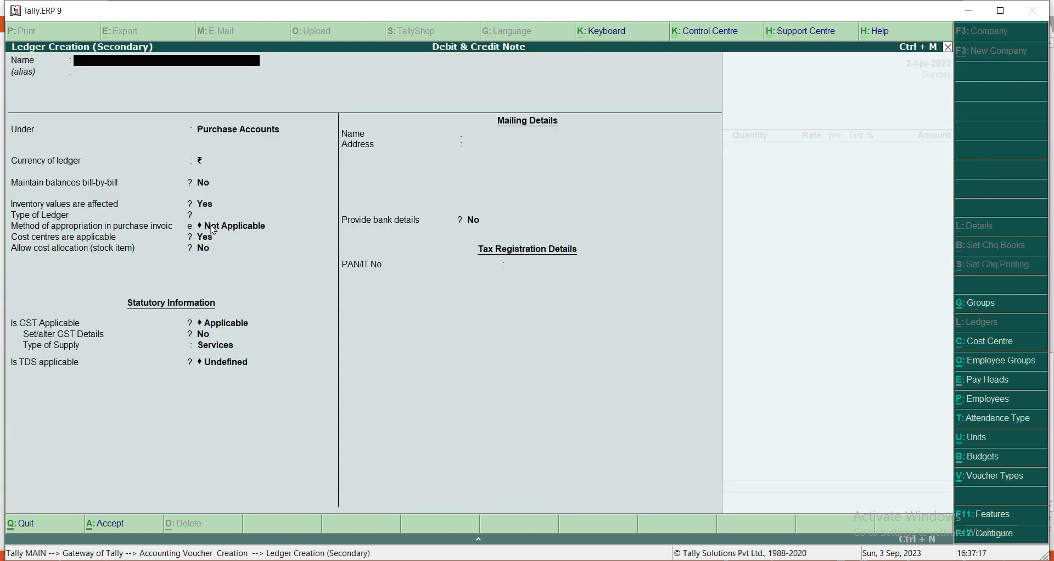
type("L")
key("BackSpace")
key("BackSpace")
type("Aggarwa")
type("l Re")
key("BackSpace")
key("BackSpace")
key("BackSpace")
type("Home Appliences")
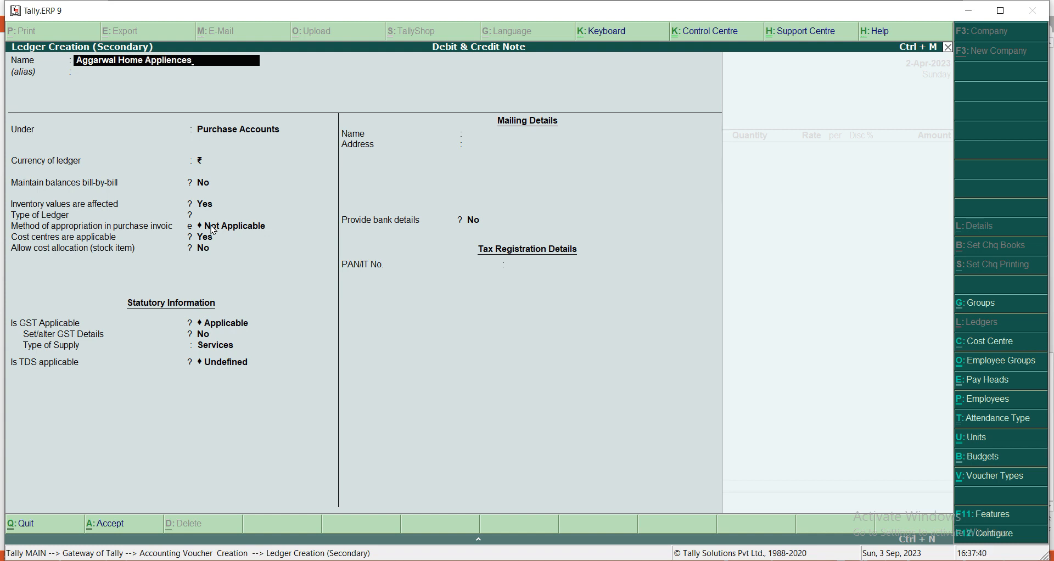
key("Return")
- Place the party ledger under Sundry Debtors, keep its remaining defaults and save it
key("Return")
type("Sun")
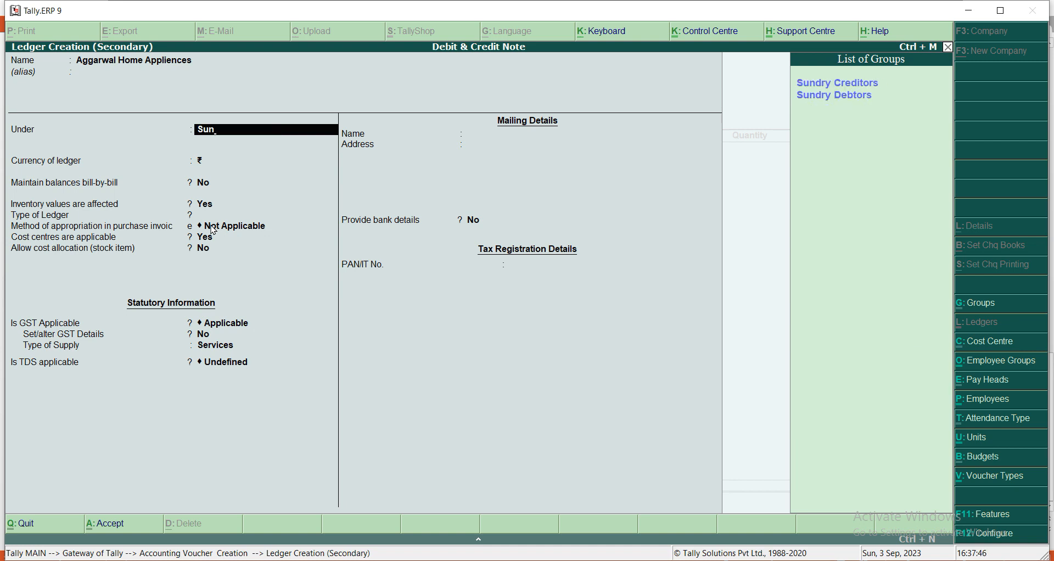
key("Down")
key("Return")
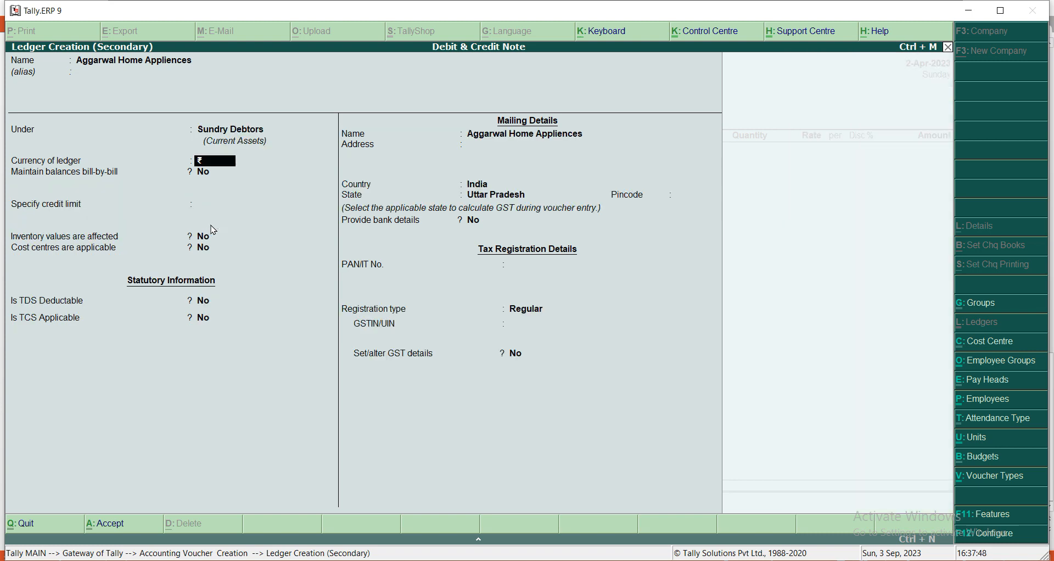
key("Return")
key("Return")
key("Return")
key("Return")
key("Return")
key("Return")
key("Return")
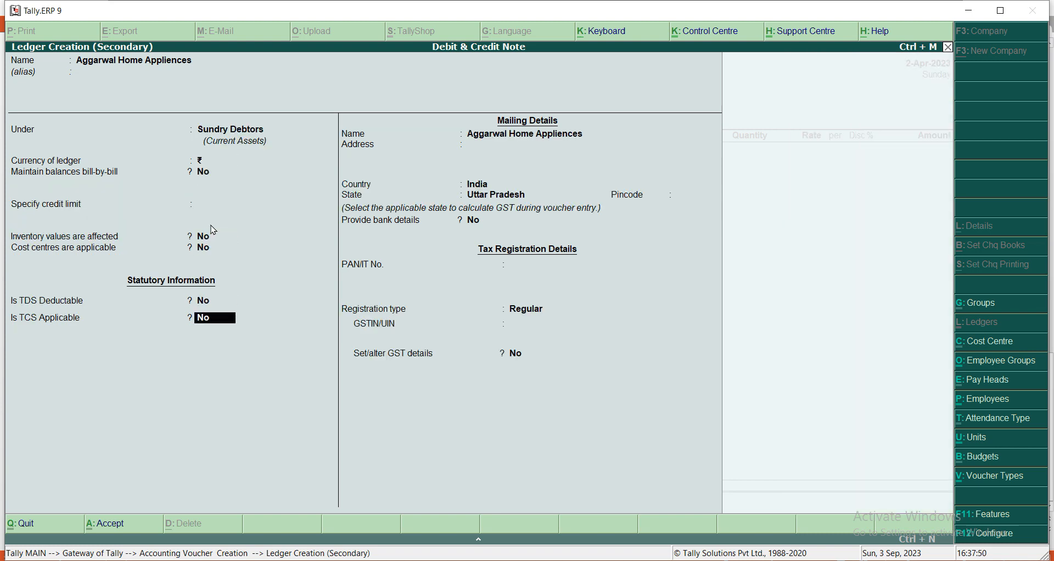
key("ctrl+a")
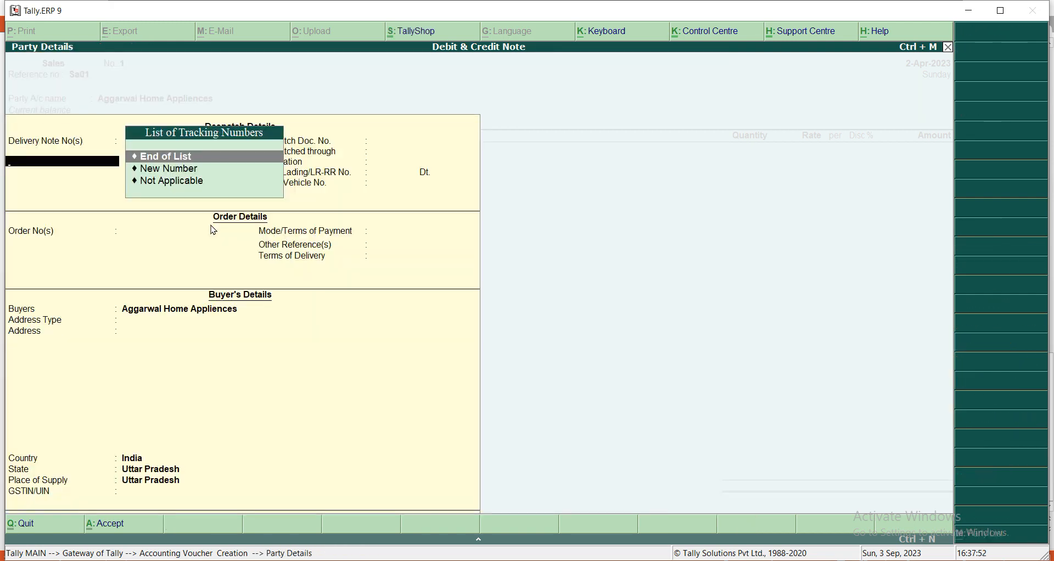
- Accept the despatch, order and buyer details for the party without adding any entries
key("Return")
key("Return")
key("Return")
key("Return")
key("Return")
key("Return")
key("Return")
key("Return")
key("Return")
key("Return")
key("Return")
key("Return")
key("Return")
key("Return")
key("Return")
key("Return")
key("Return")
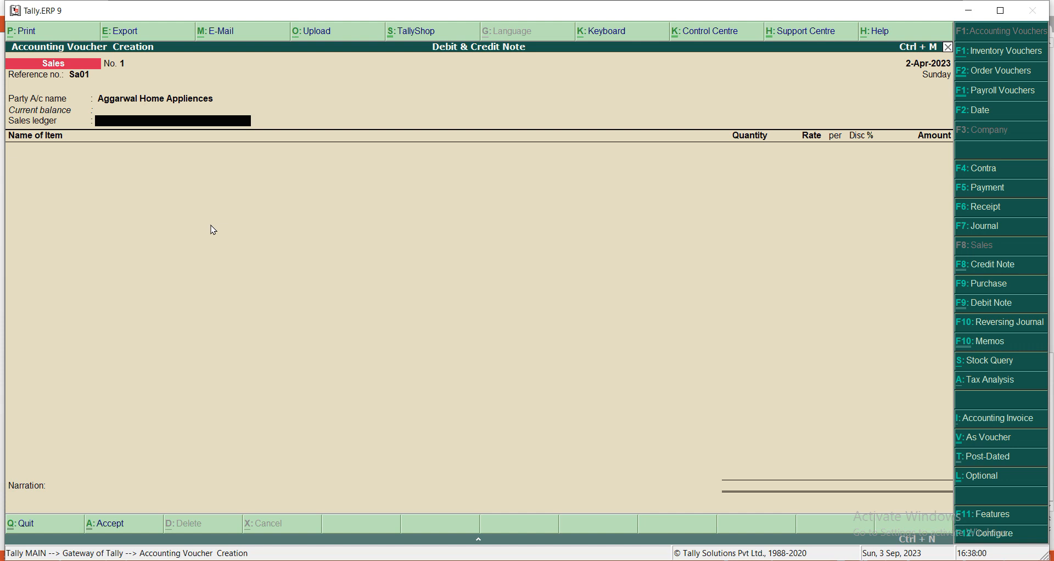
- Start a new sales ledger named Sales A/c under Sales Accounts, keeping GST set to Applicable
key("alt+c")
type("Sales")
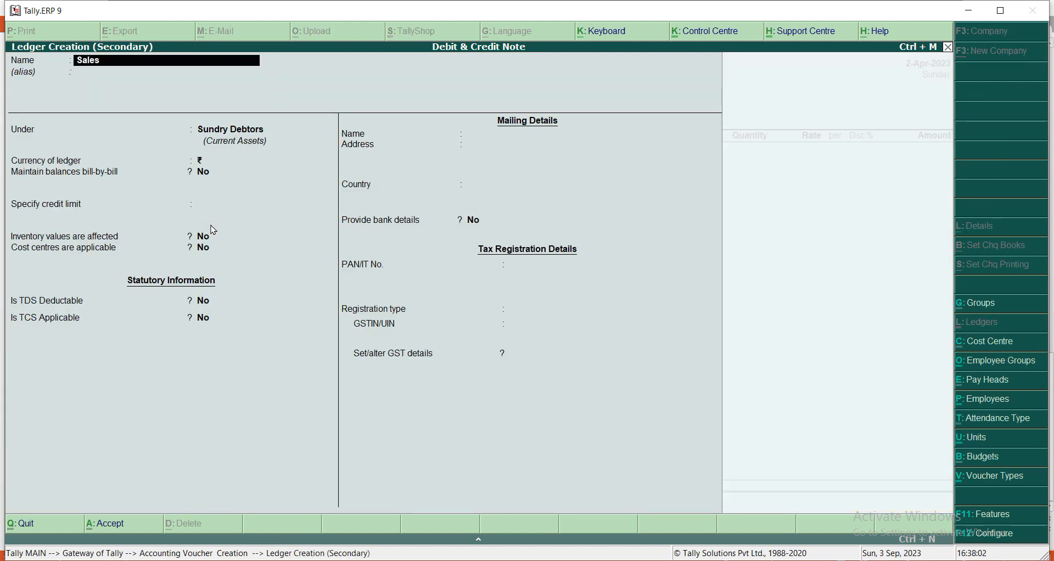
type(" A/c")
key("Return")
type("Sal")
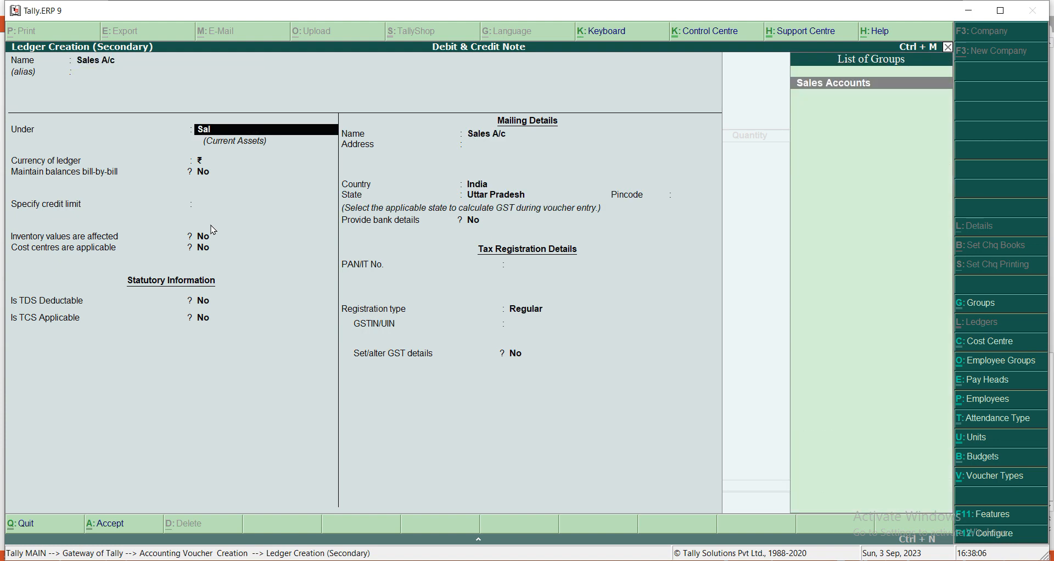
key("Return")
key("Return")
key("Return")
key("Return")
key("Return")
key("Return")
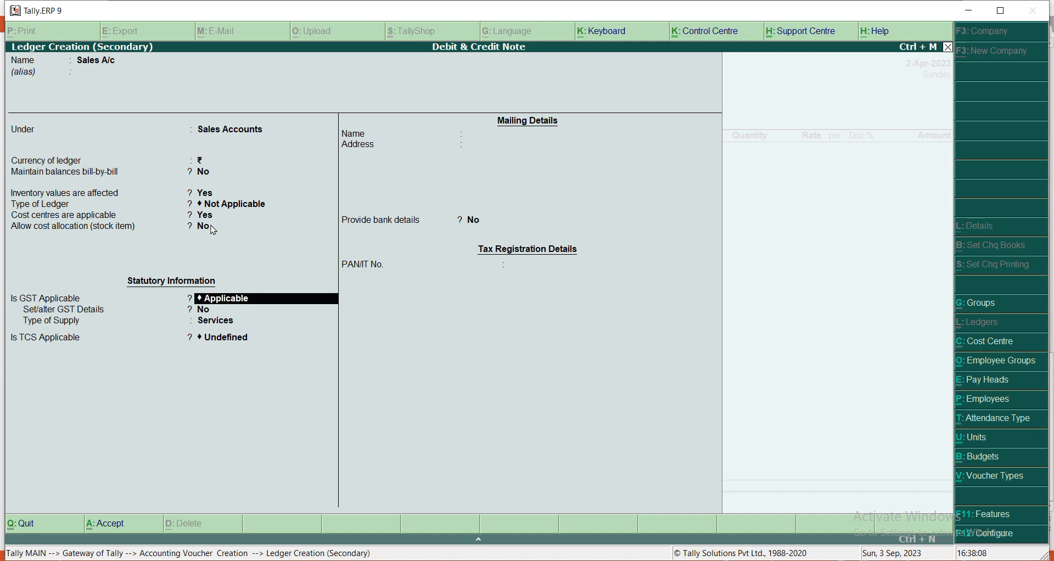
- Set the sales ledger's type of supply to Goods and save the ledger
key("Return")
key("Up")
key("Return")
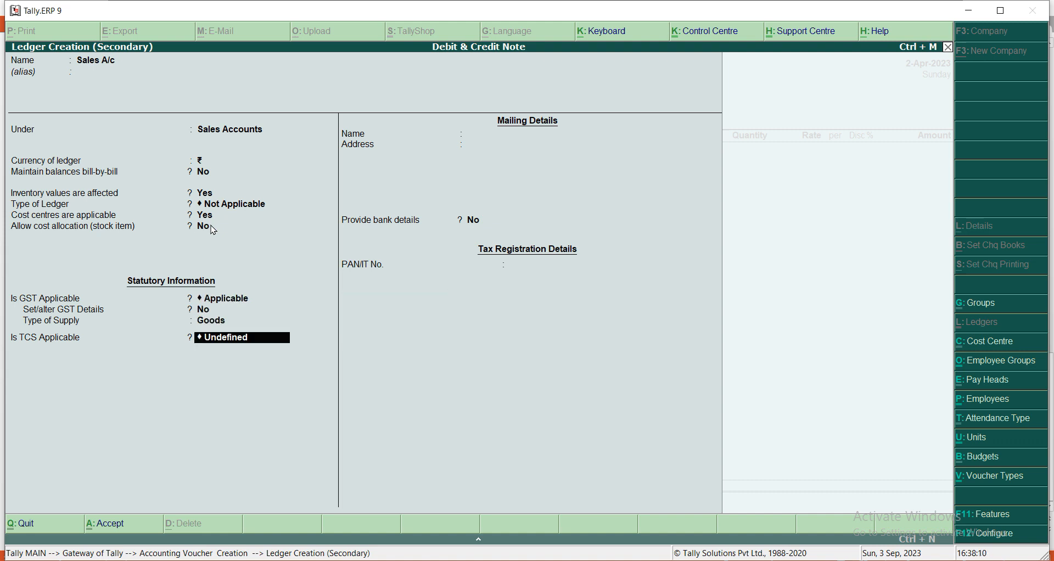
key("Down")
key("Return")
key("ctrl+a")
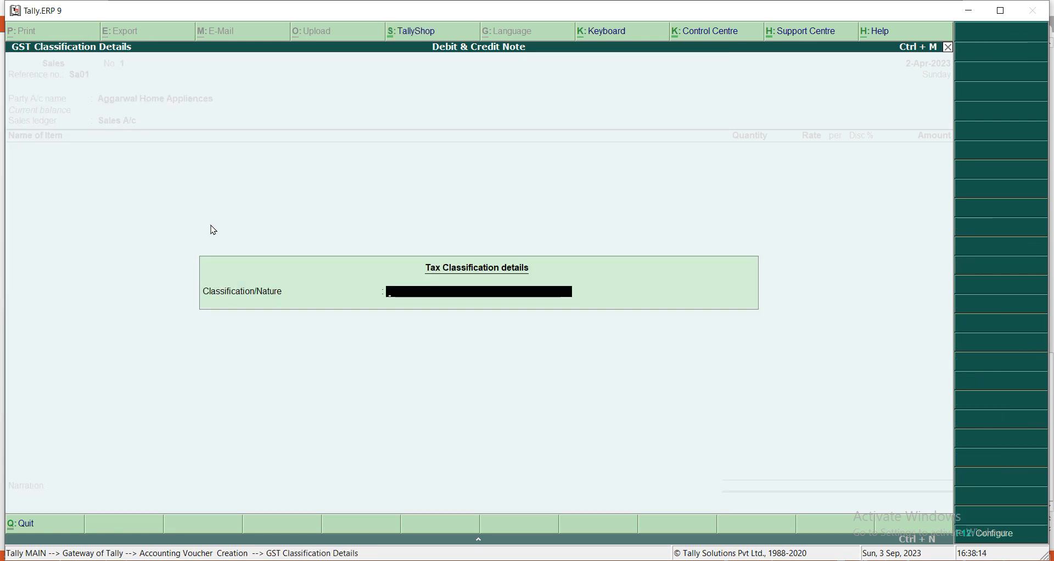
- Set the voucher's GST classification to Sales Taxable
type("Sale")
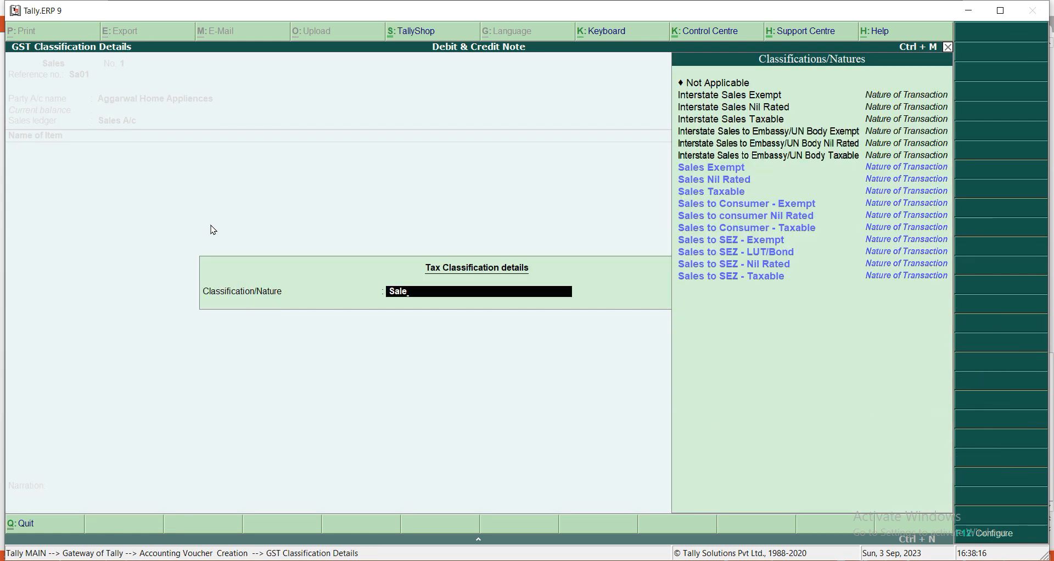
key("Down")
key("Down")
key("Down")
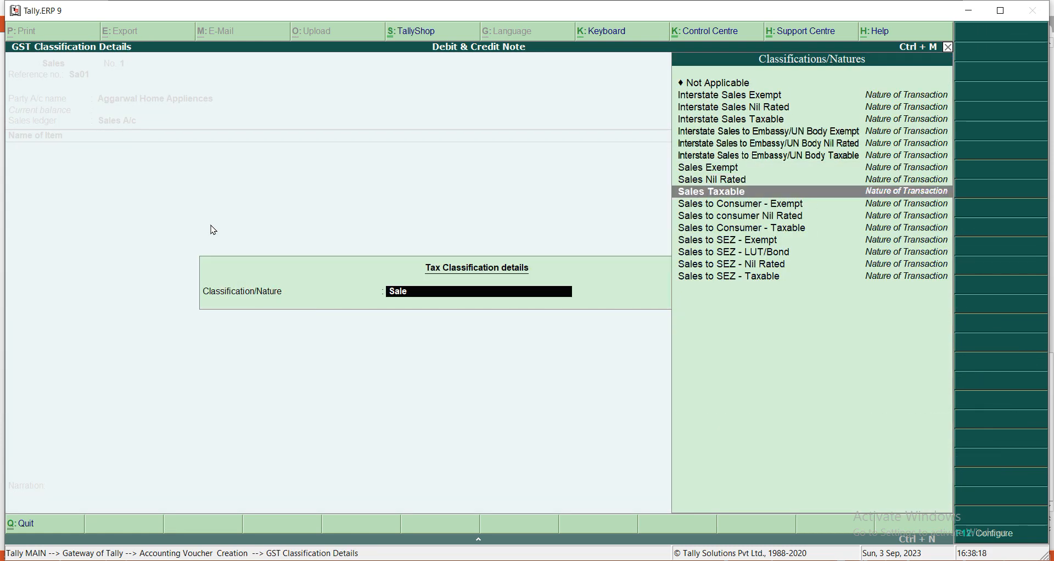
key("Return")
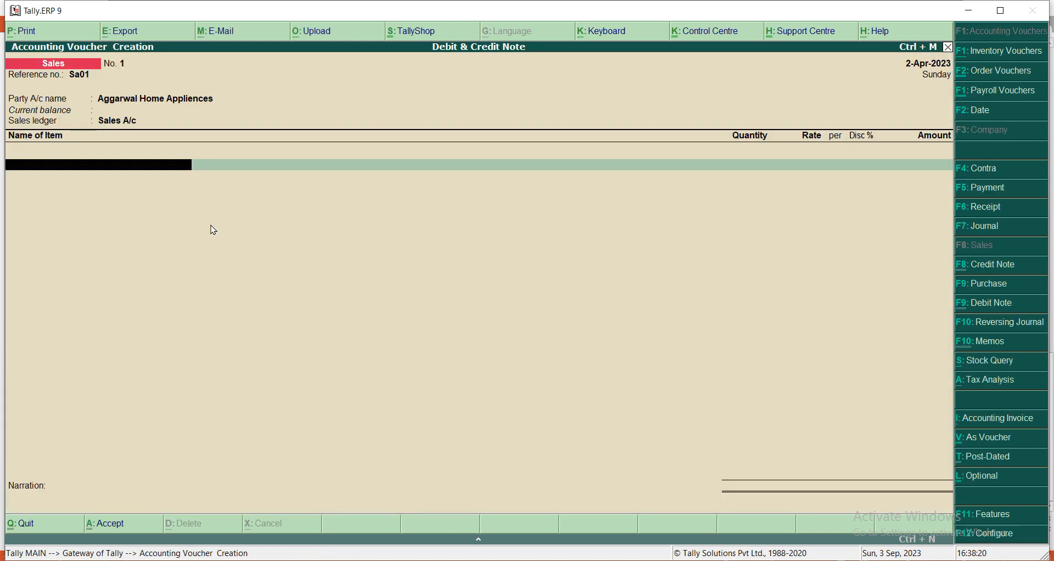
- Add Washing Machine as the sold item, with tracking and order numbers Not Applicable, from the Lucknow godown
type("Was")
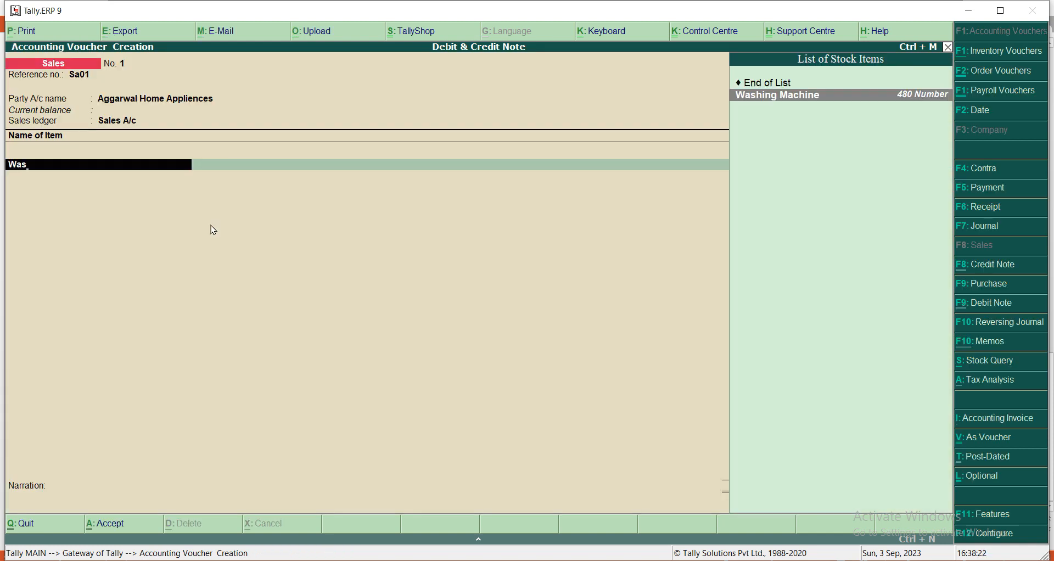
key("Return")
key("Return")
key("Return")
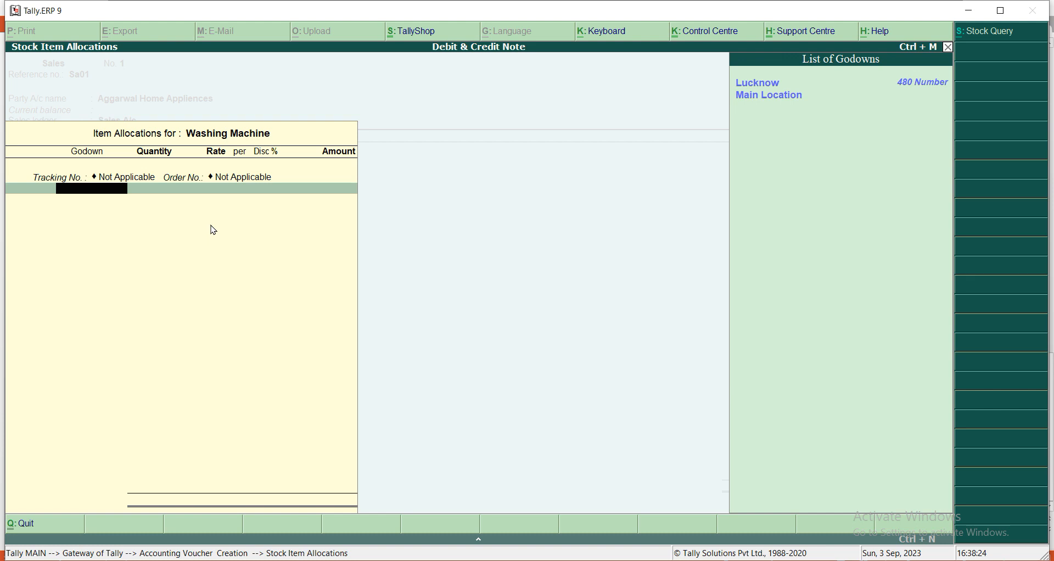
key("Return")
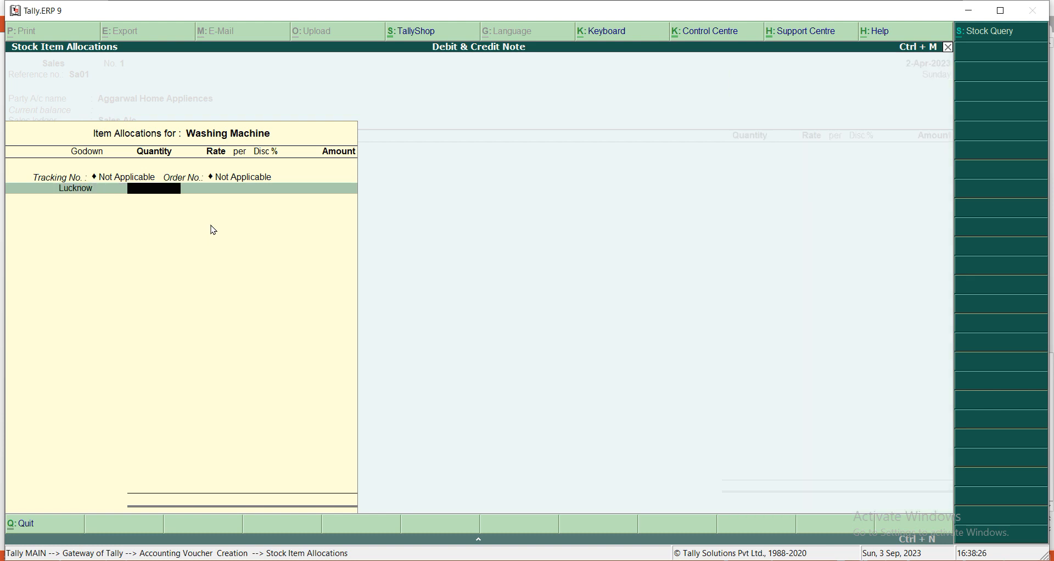
- Allocate 380 washing machines at a rate of 15,800 each, without a discount
type("80")
key("BackSpace")
key("BackSpace")
key("BackSpace")
key("Return")
type("3801")
key("BackSpace")
key("Return")
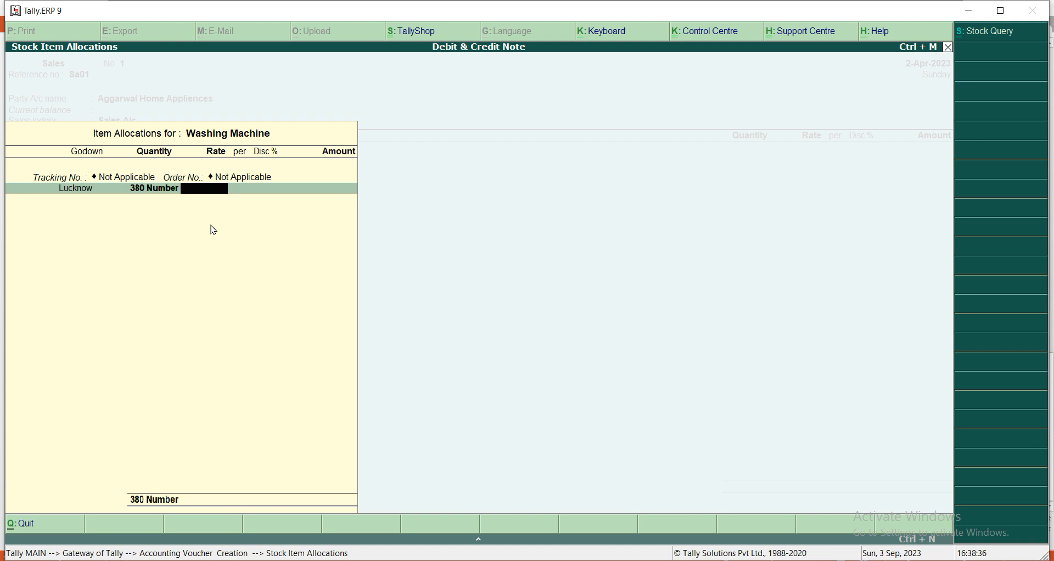
type("15800")
key("Return")
key("Return")
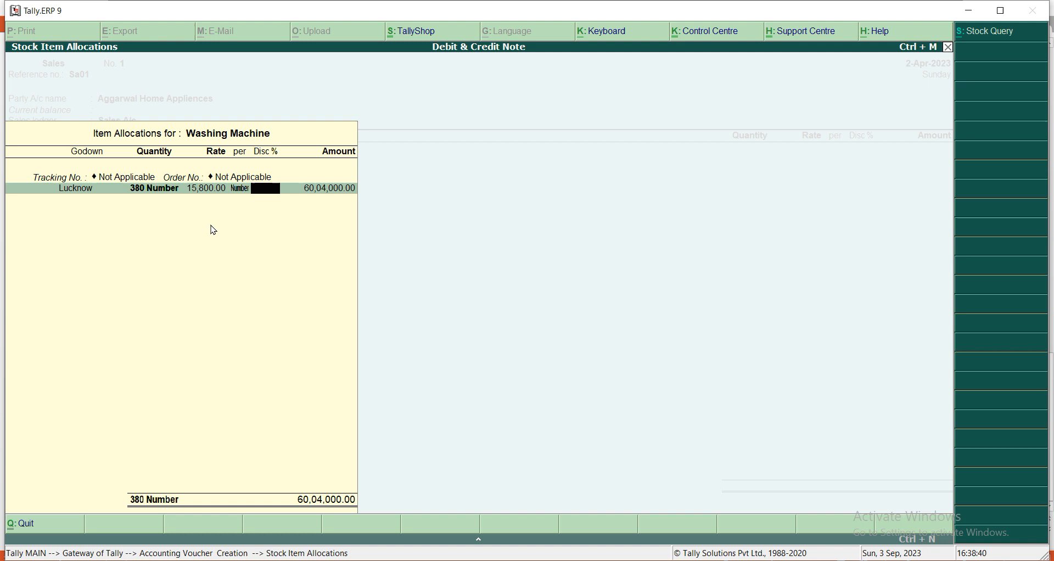
key("Return")
key("Return")
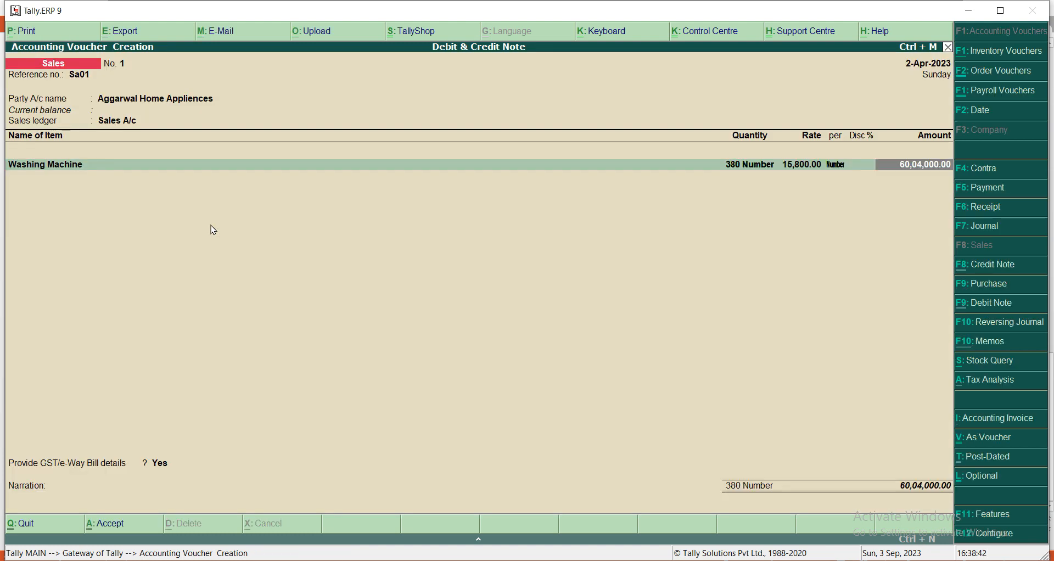
- Add the CGST and SGST ledgers to the sales invoice, save the voucher and leave voucher entry
type("cg")
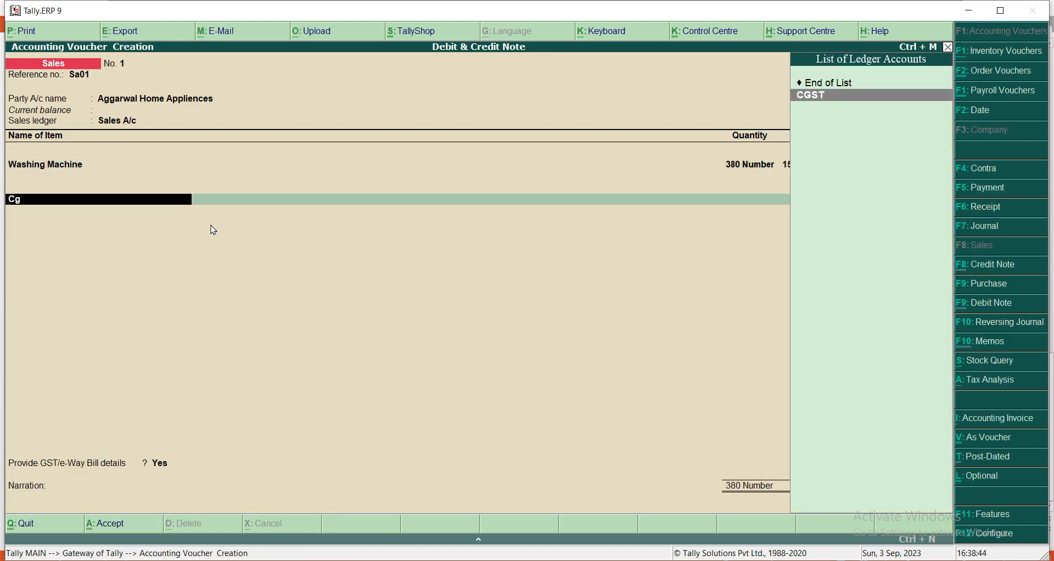
key("Return")
key("Return")
type("sg")
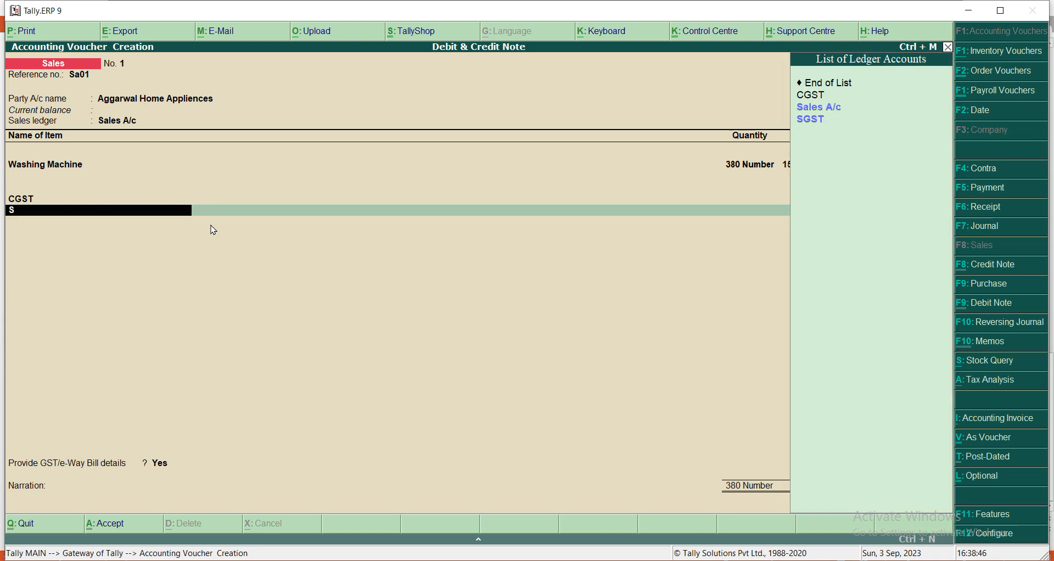
key("Return")
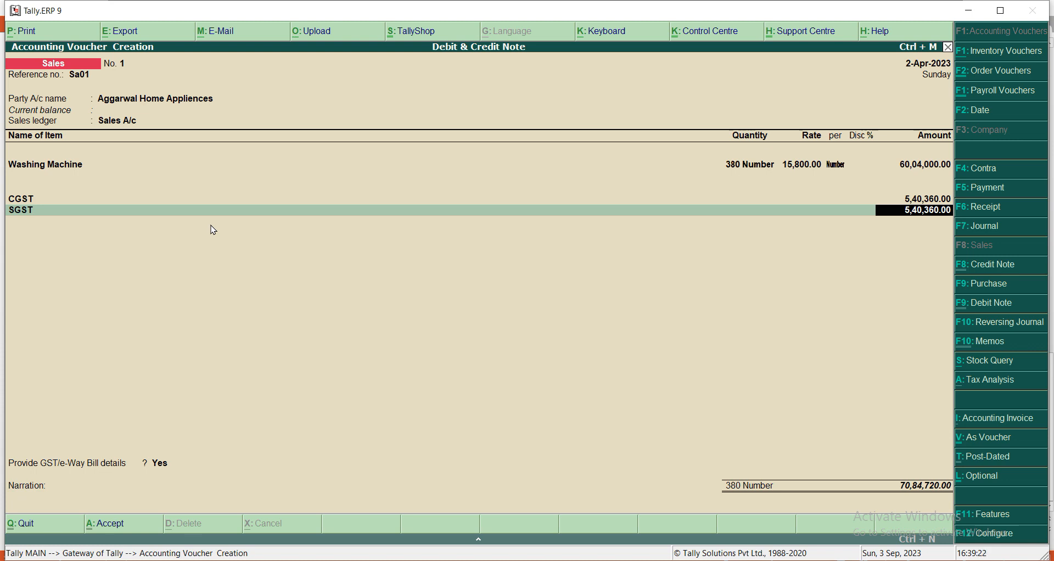
key("Return")
key("Return")
key("Return")
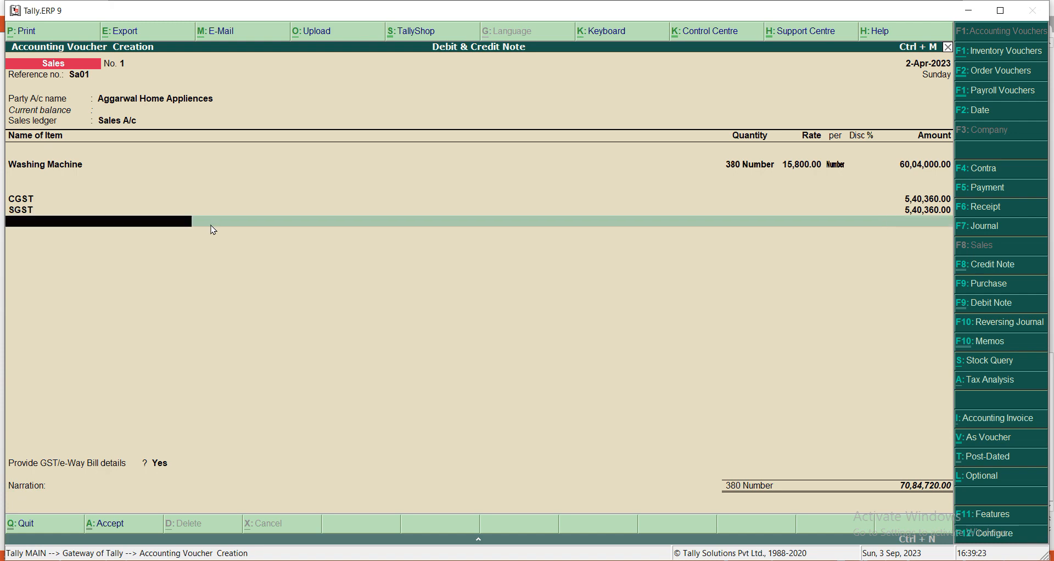
key("ctrl+a")
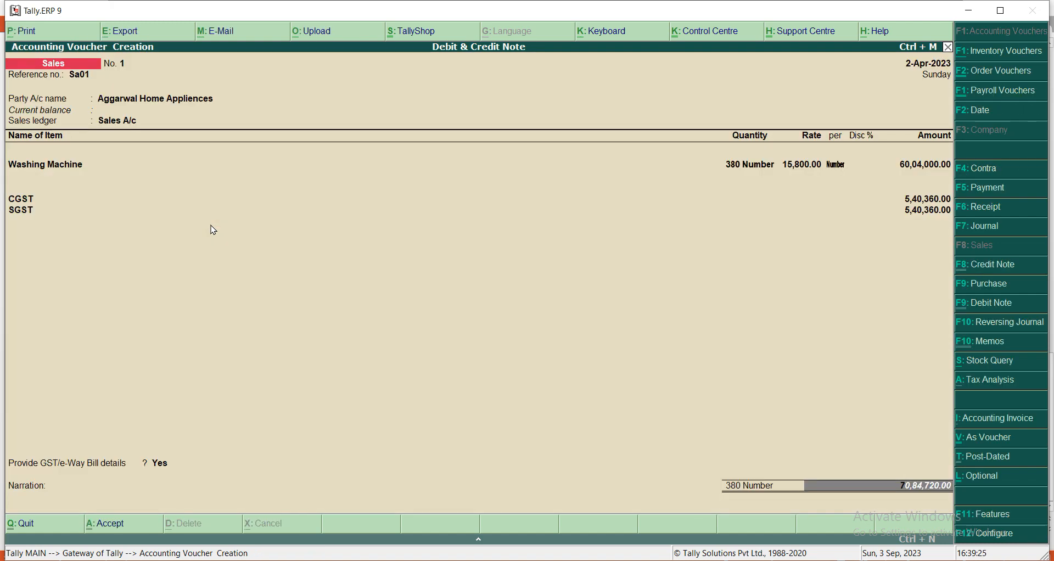
key("ctrl+a")
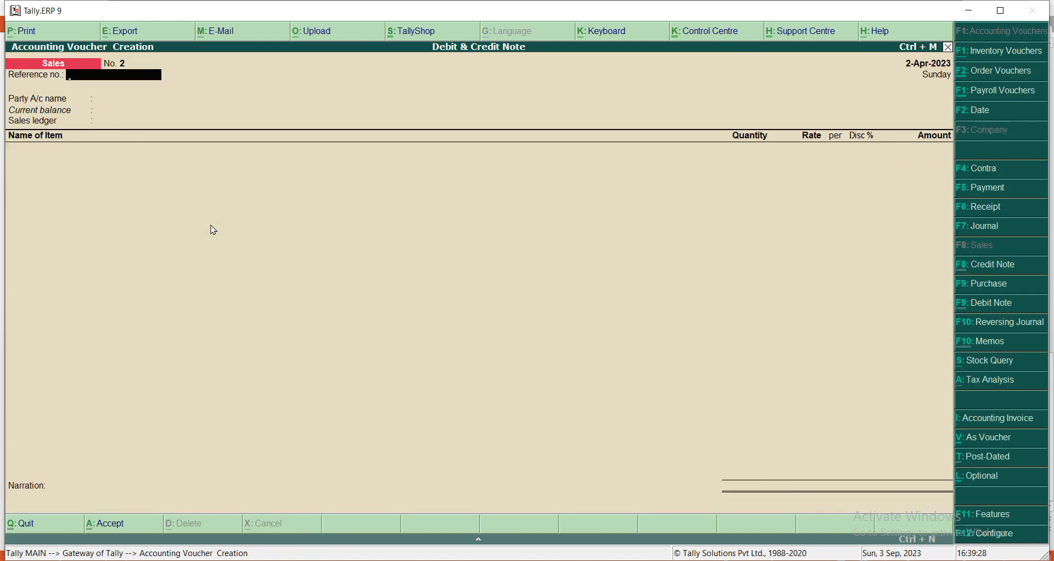
key("Escape")
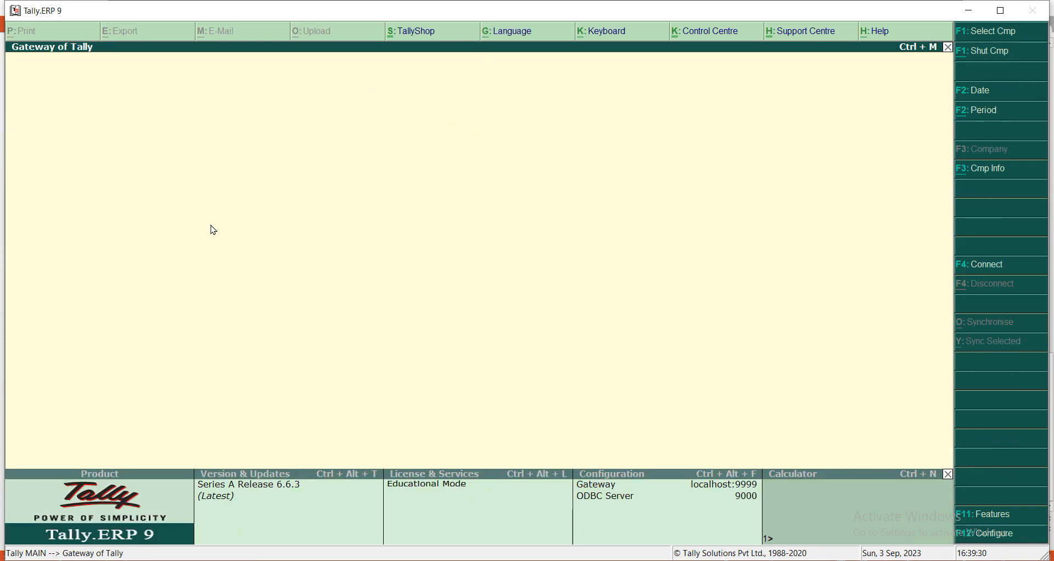
- Review the Profit & Loss A/c report, checking the Sales A/c line, and return to the main menu
key("p")
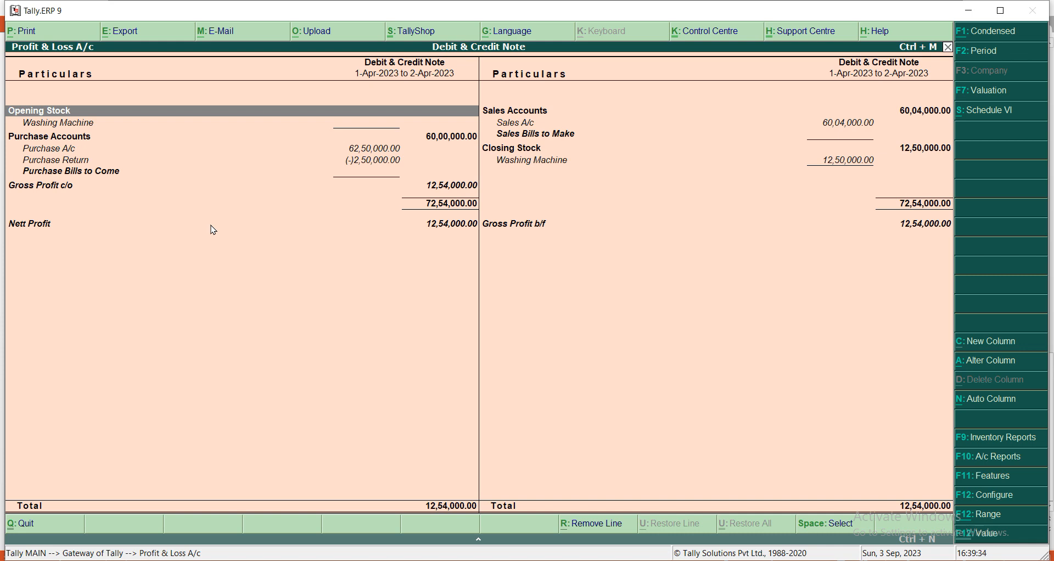
key("Right")
key("Down")
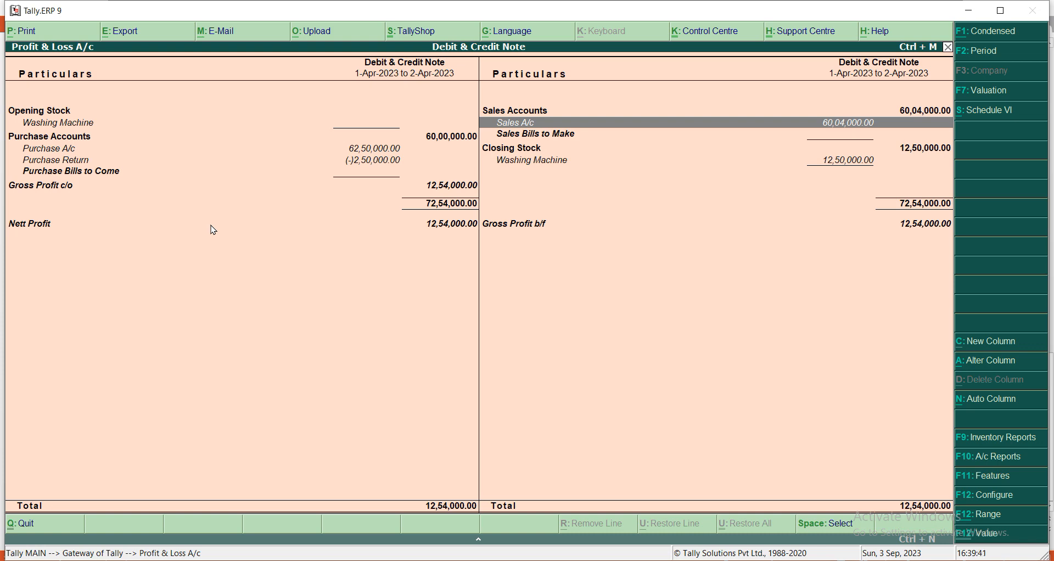
key("Escape")
key("Home")
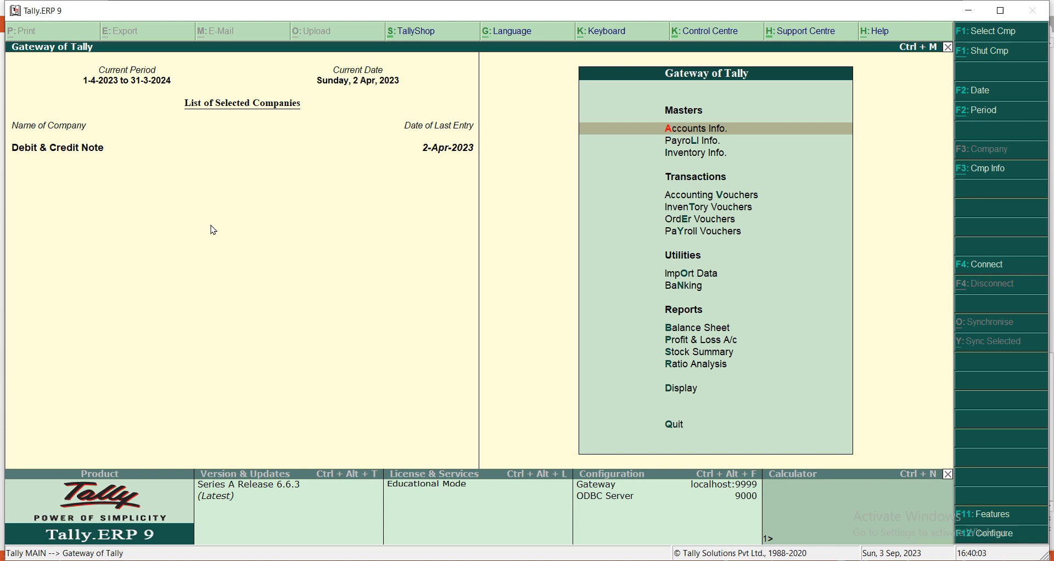
- Start a credit note with original invoice number CN01, keeping the original invoice date of 2-Apr-2023
key("Escape")
key("Escape")
key("v")
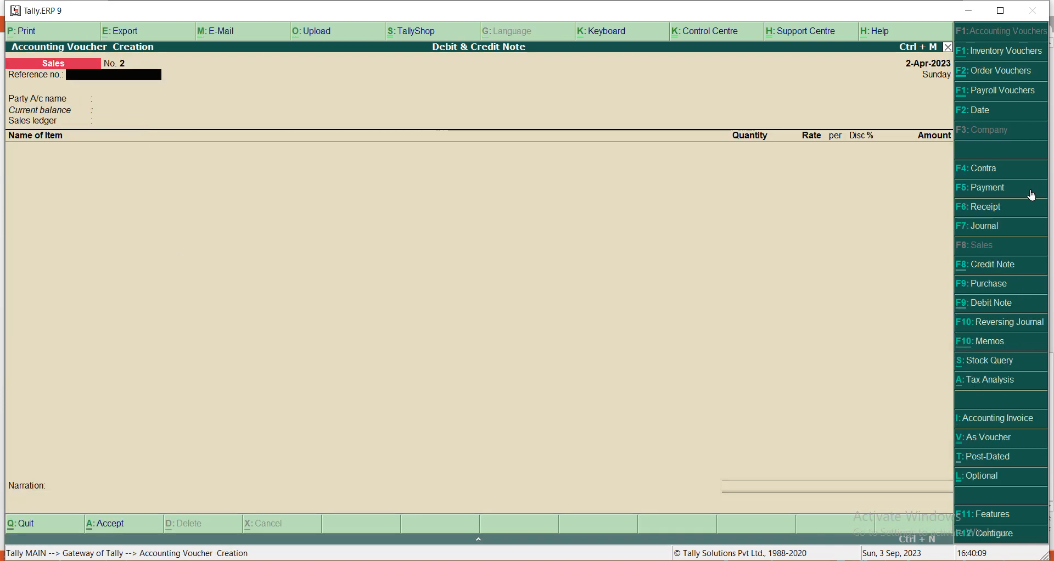
left_click(997, 264)
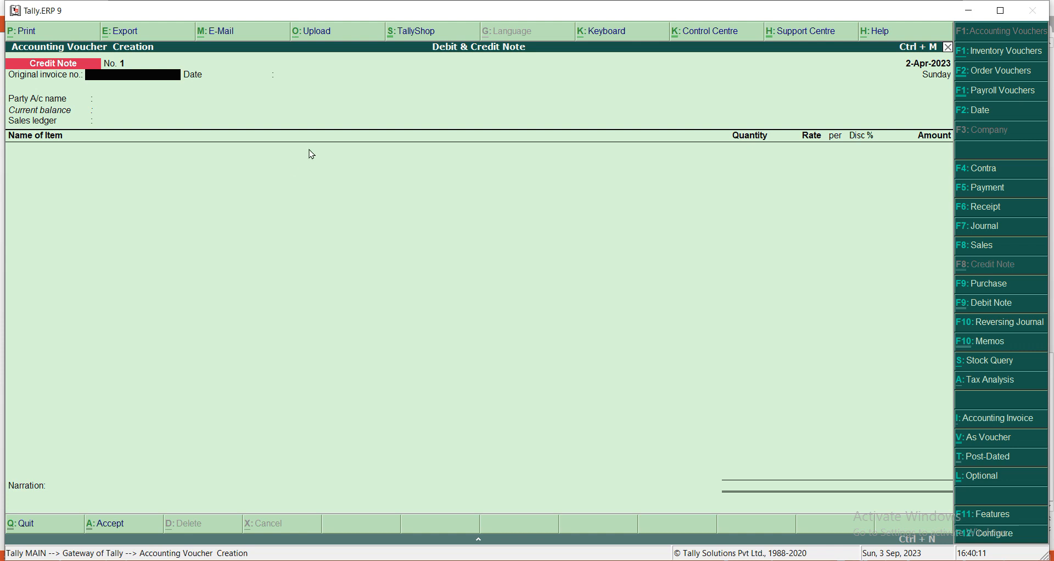
type("CN01")
key("Return")
key("Return")
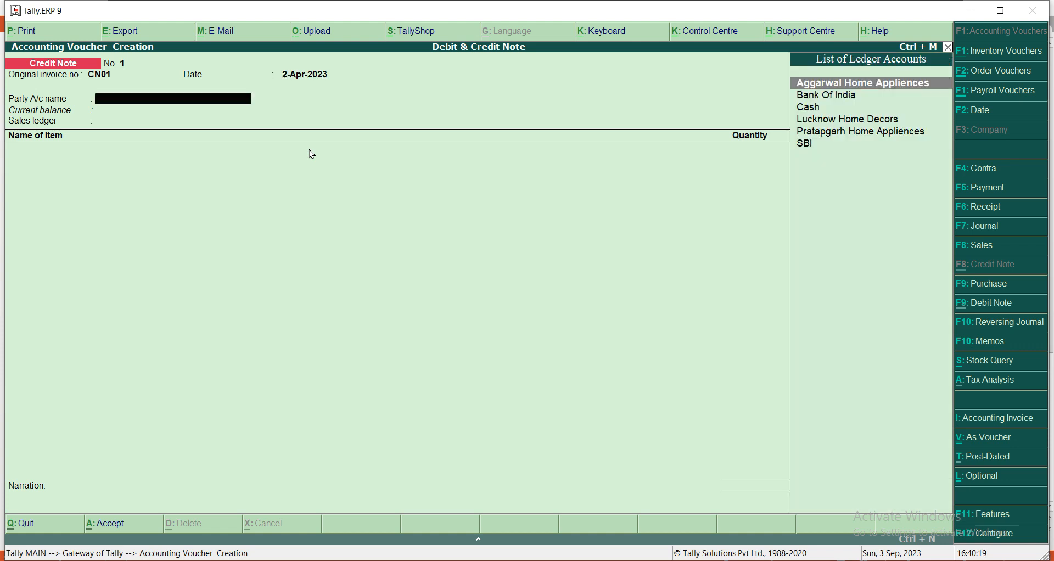
- Choose Aggarwal Home Appliences as the credit note's party account and accept its default dispatch and party details
key("Return")
key("Return")
key("Return")
key("Return")
key("Return")
key("Return")
key("Return")
key("Return")
key("Return")
key("Return")
key("Return")
key("Return")
key("Return")
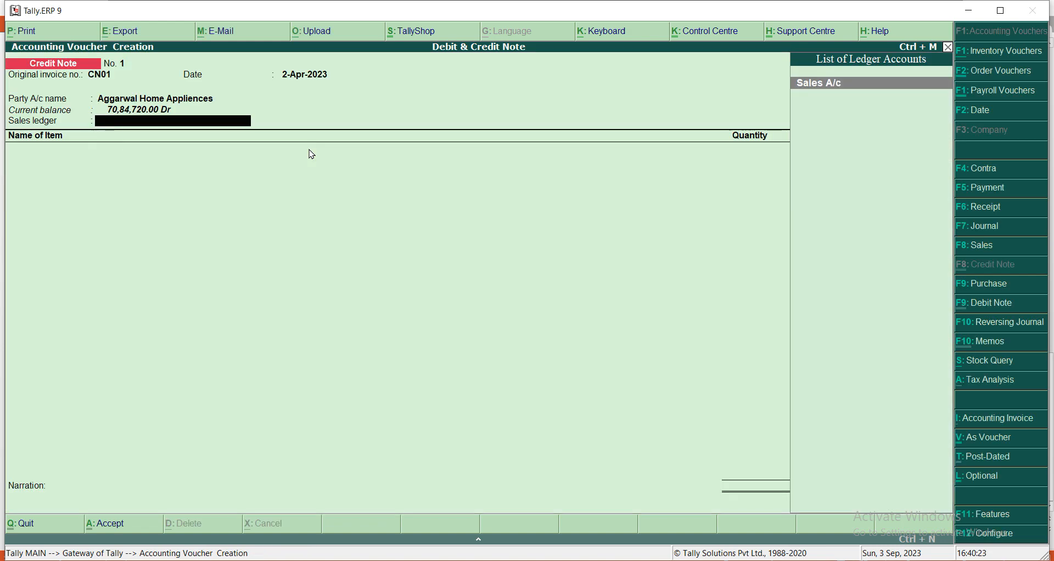
- Create a ledger named Sales Return under Sales Accounts, with ledger type Not Applicable and GST Applicable
type("C")
key("BackSpace")
key("alt+c")
type("Sal")
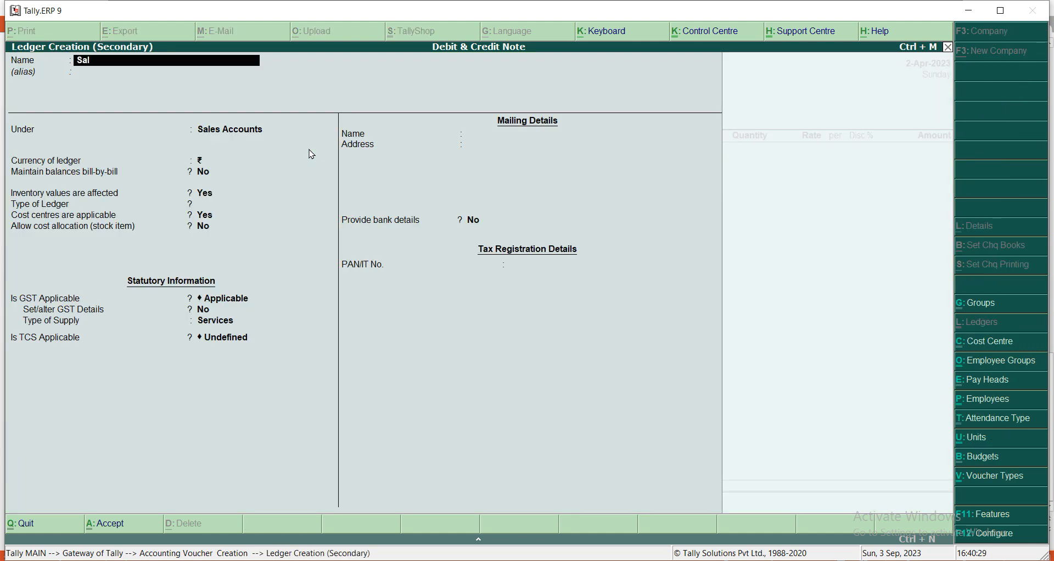
type("es Return")
key("Return")
key("Return")
key("Return")
key("Return")
key("Return")
key("Return")
key("Return")
key("Return")
- Set the Sales Return ledger's type of supply to Goods and TCS to Not Applicable, and save the ledger
key("Up")
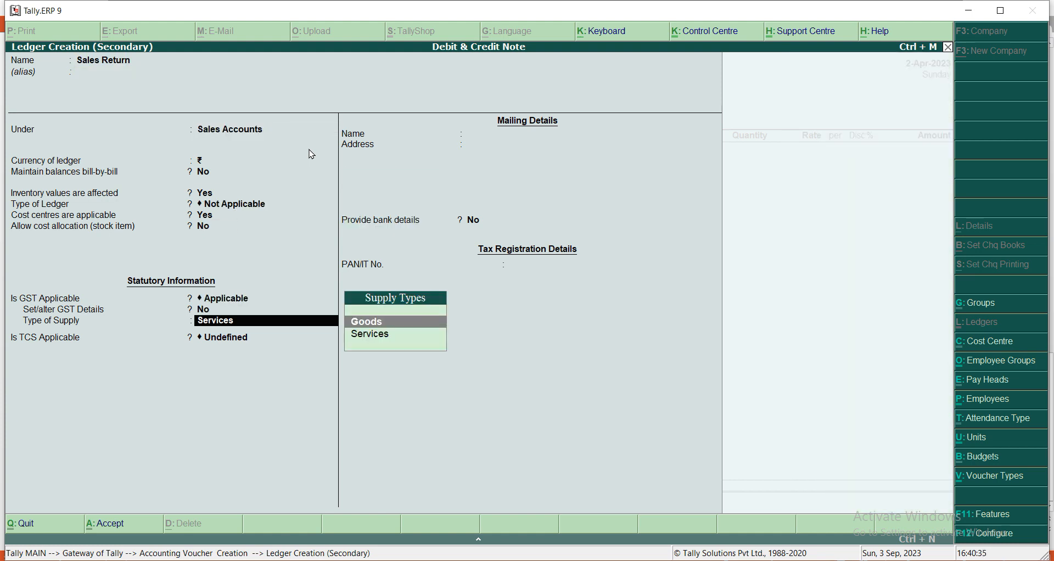
key("Return")
key("BackSpace")
key("Down")
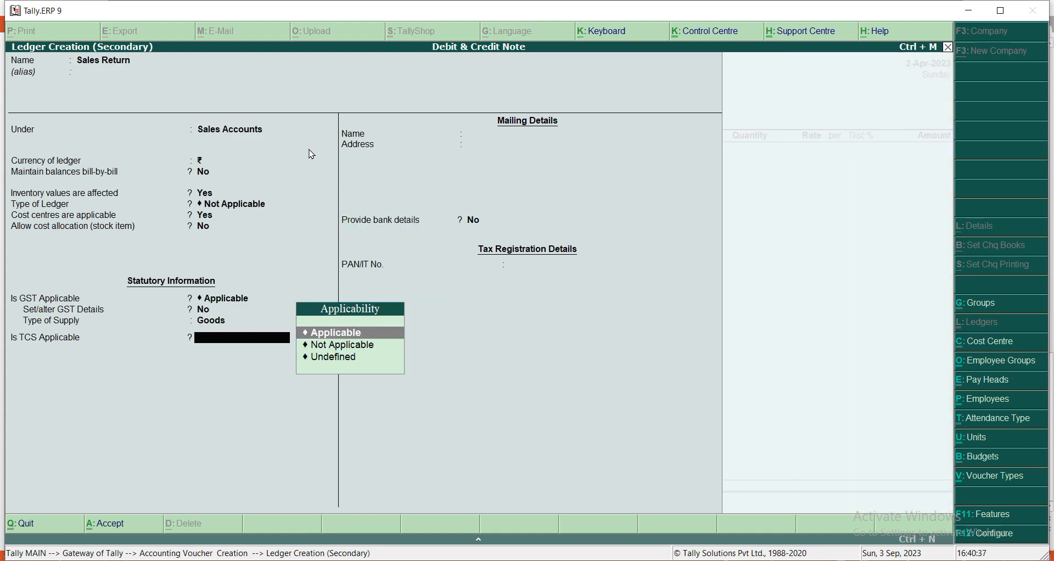
key("Down")
key("Return")
key("Return")
key("Return")
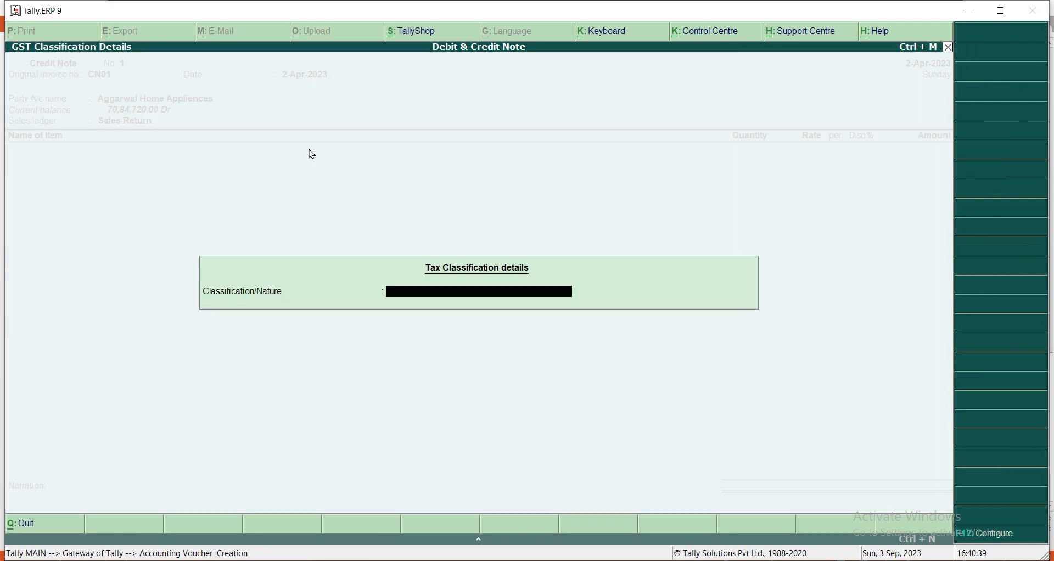
- Classify the Sales Return ledger's transaction in this credit note as Sales Taxable
type("Sale")
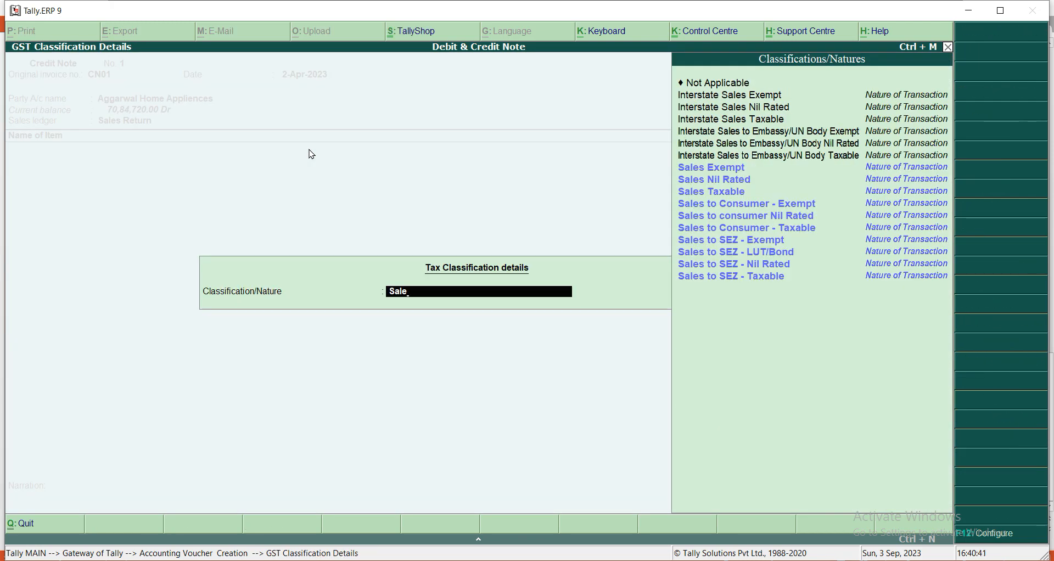
key("Down")
key("Down")
key("Down")
key("Return")
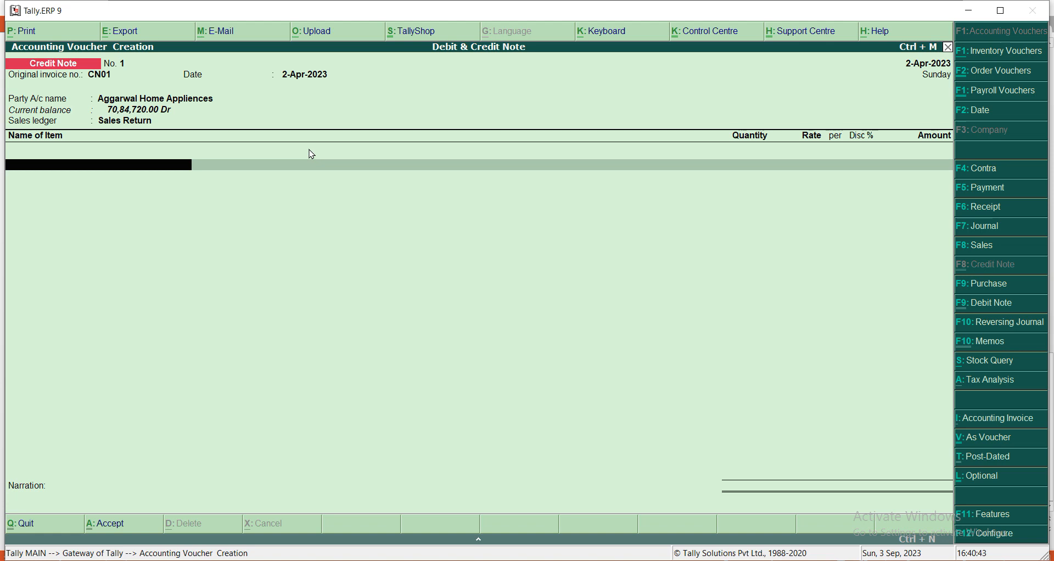
- Add Washing Machine as the returned item, with tracking and order numbers Not Applicable, in the Lucknow godown
type("Was")
key("Return")
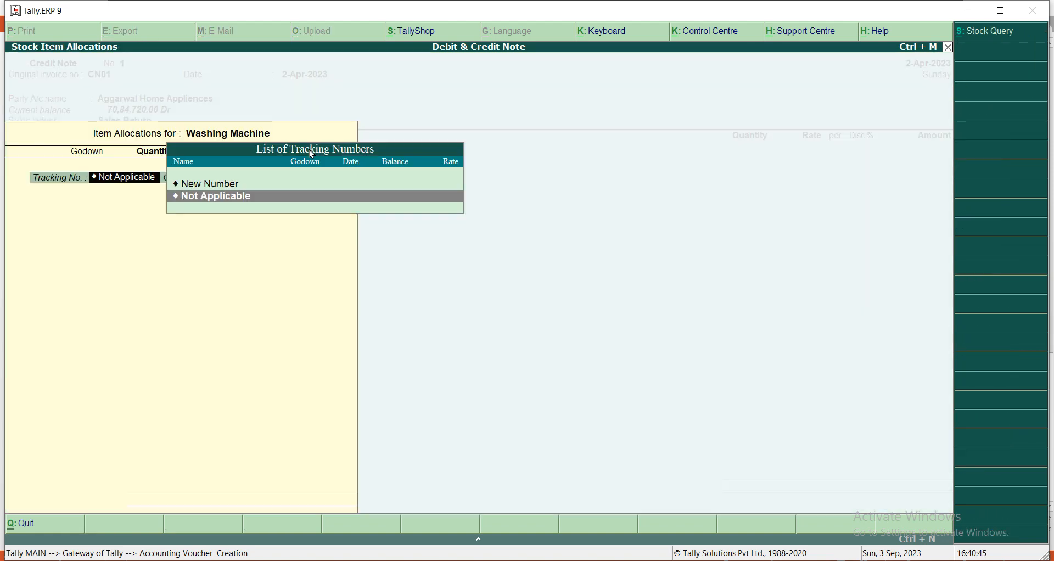
key("Return")
key("Return")
key("Return")
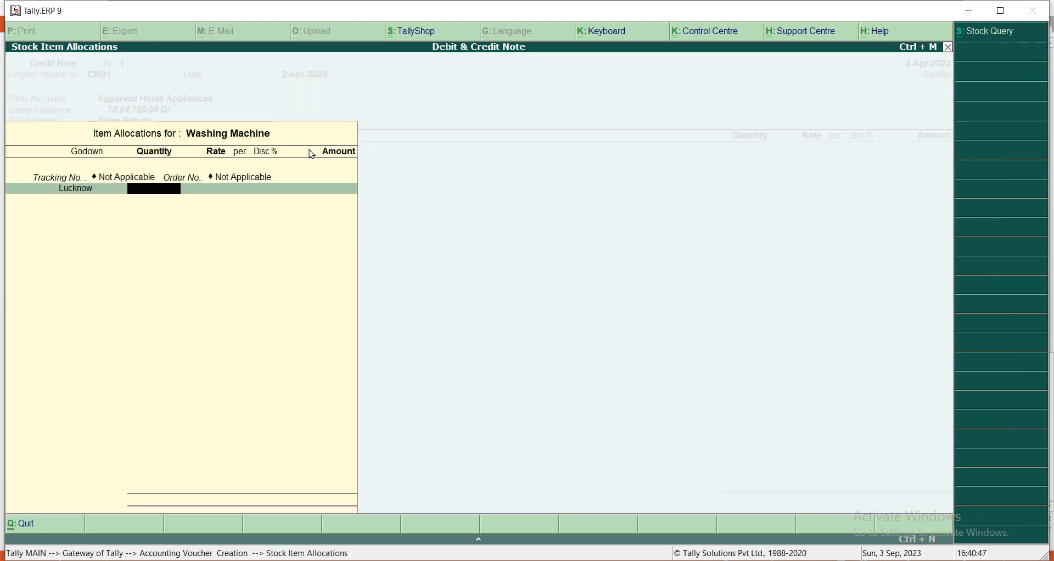
key("BackSpace")
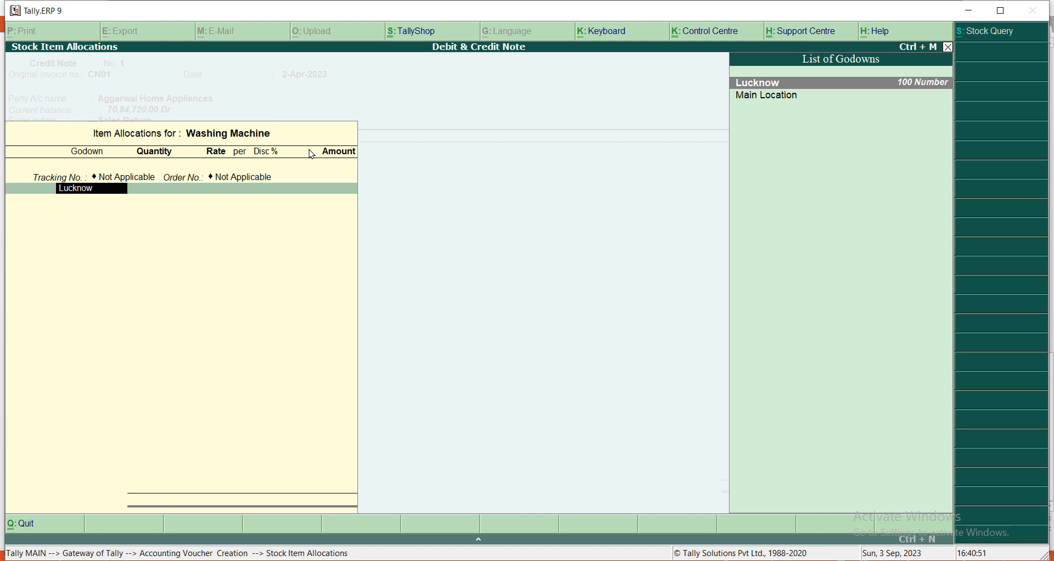
key("Return")
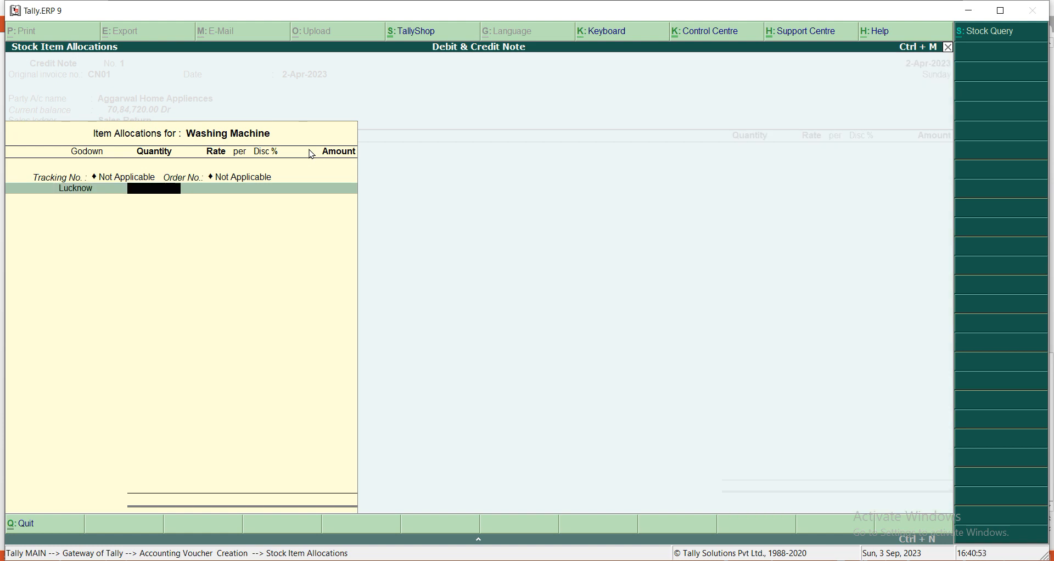
- Enter a returned quantity of 20 washing machines at the rate of 15,800 each
type("20")
key("Return")
key("Return")
key("Return")
- Create a primary godown named Sccrap Godown and assign the returned washing machines to it instead of Lucknow
key("BackSpace")
key("BackSpace")
key("BackSpace")
key("BackSpace")
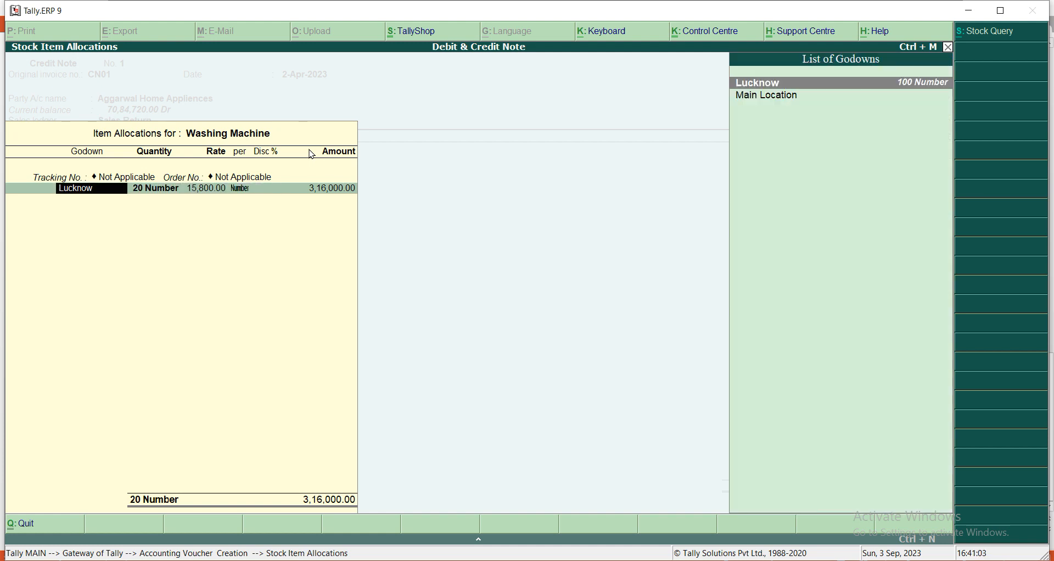
key("alt+c")
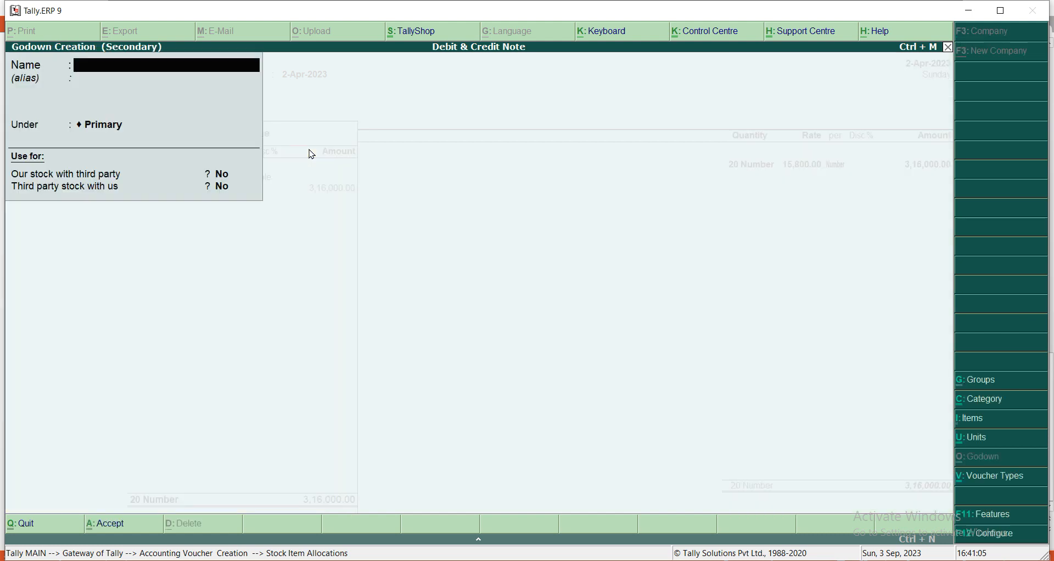
type("Sccrap Godown")
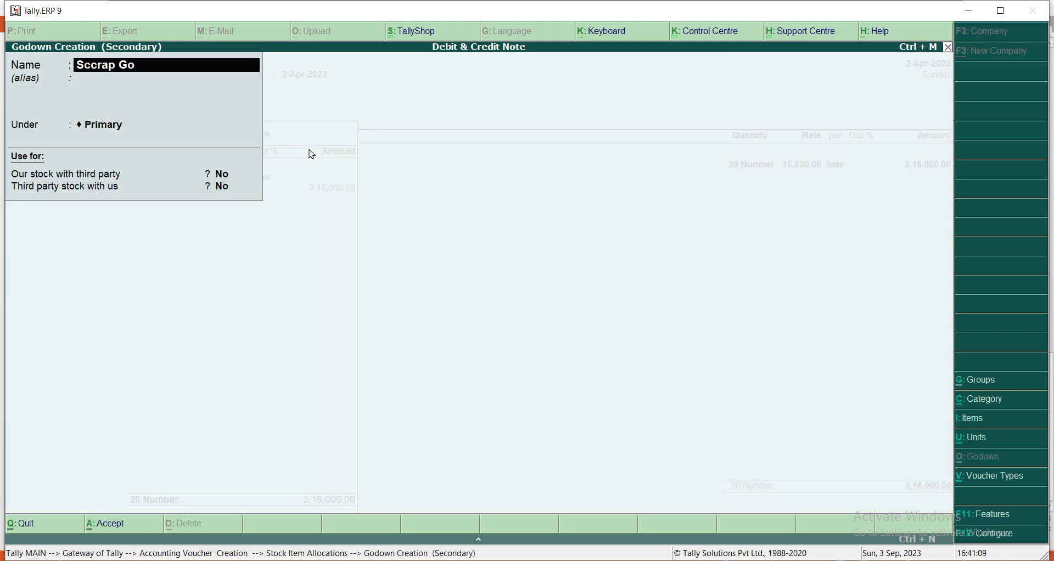
key("ctrl+a")
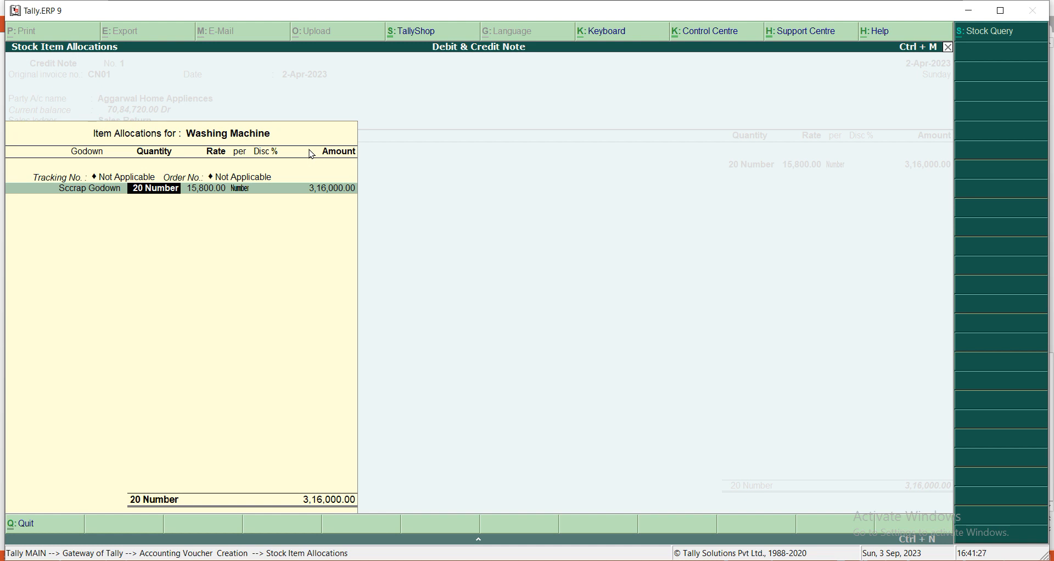
- Accept the washing machine allocation without a discount and end the credit note's item list
key("Return")
key("Return")
key("Return")
key("Return")
key("Return")
key("Return")
key("Return")
key("Return")
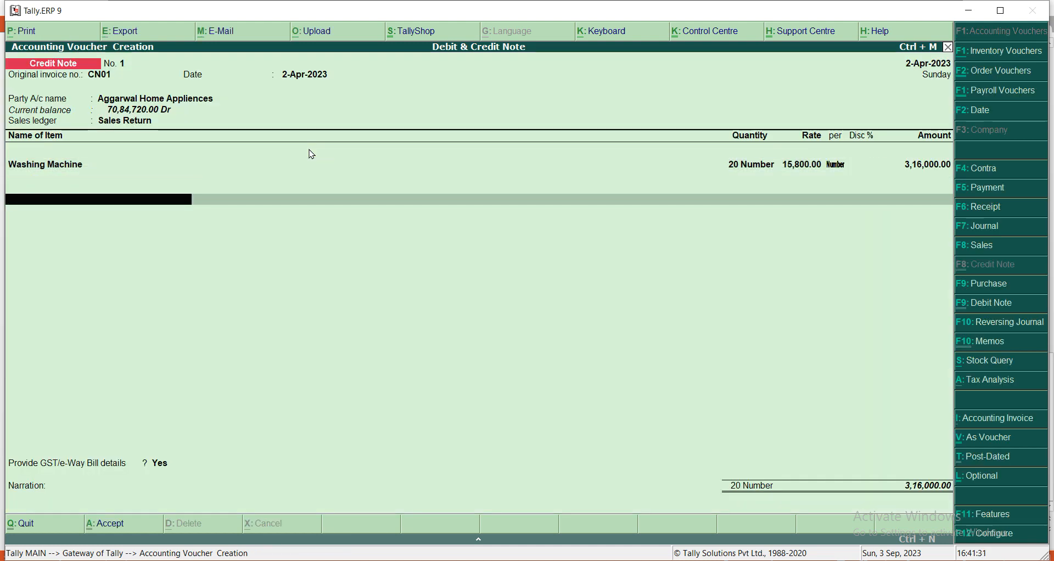
- Add the CGST and SGST ledgers to the credit note and save the voucher
type("Cg")
key("Return")
key("Return")
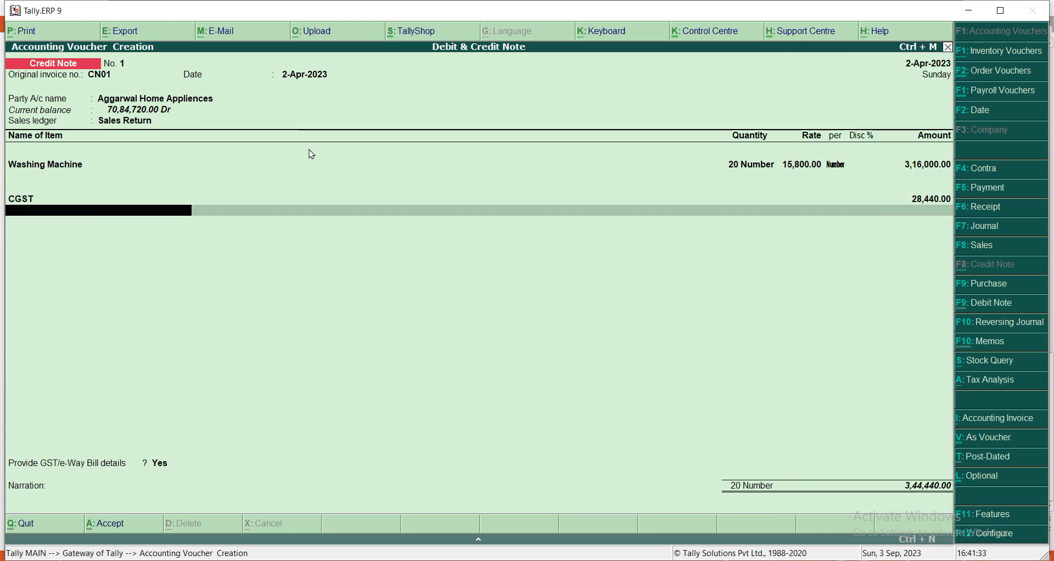
type("Sg")
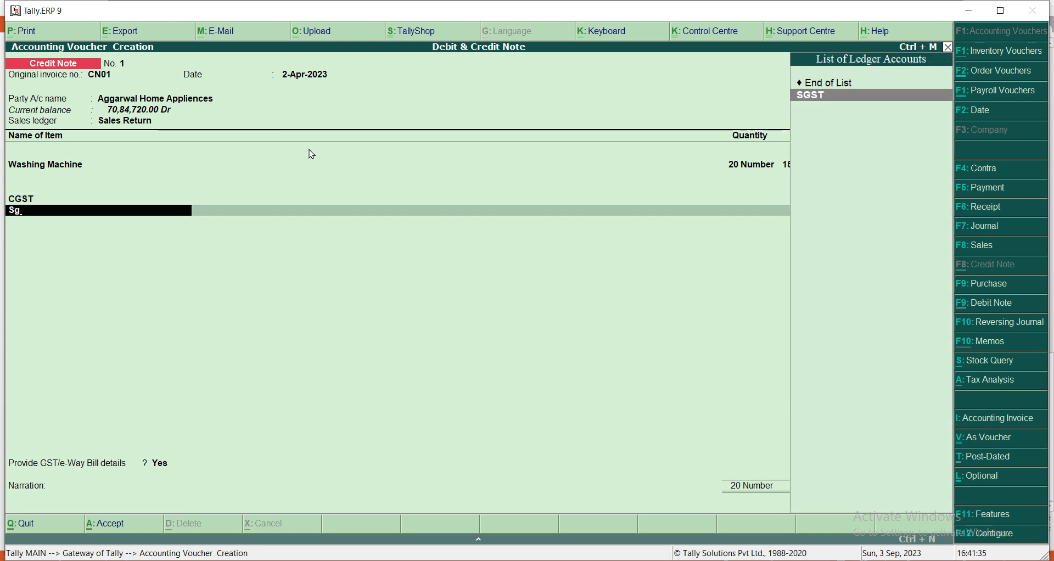
key("Return")
key("ctrl+a")
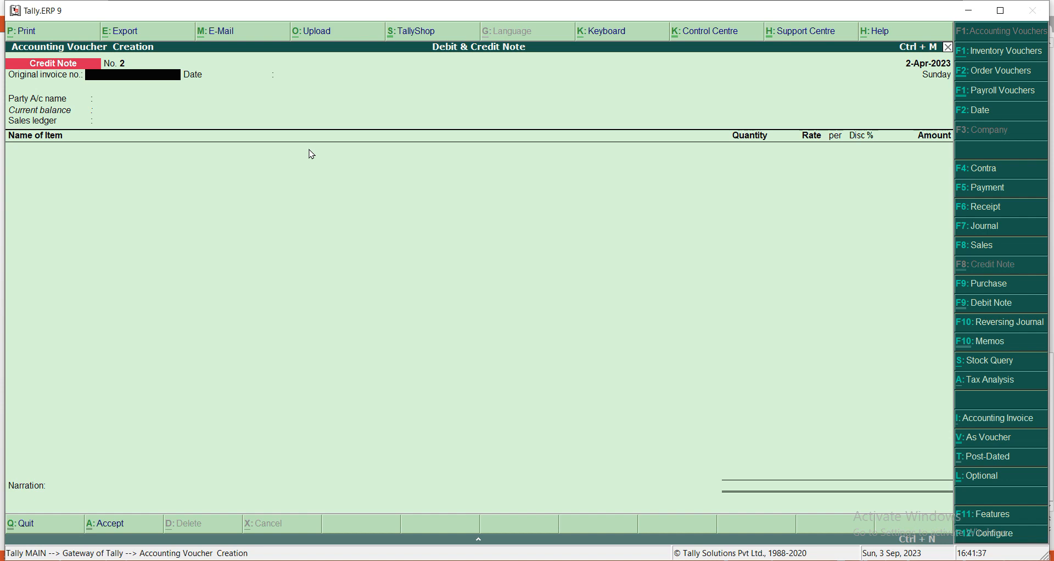
- Reopen the saved credit note, examine its detailed tax analysis for central and state tax, and leave the voucher
key("Escape")
key("Escape")
key("Escape")
key("v")
key("Page_Up")
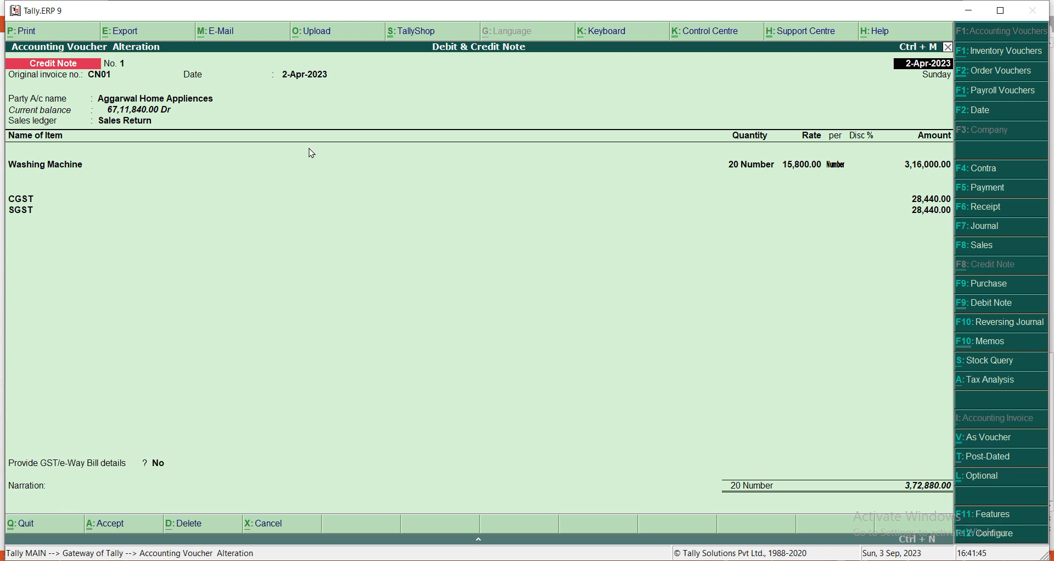
key("alt+a")
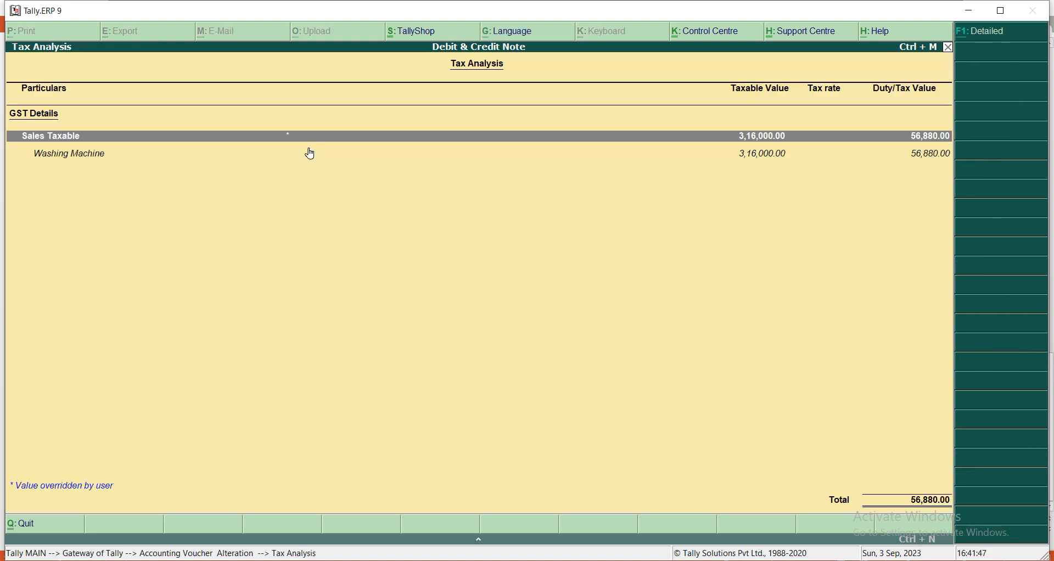
key("alt+F1")
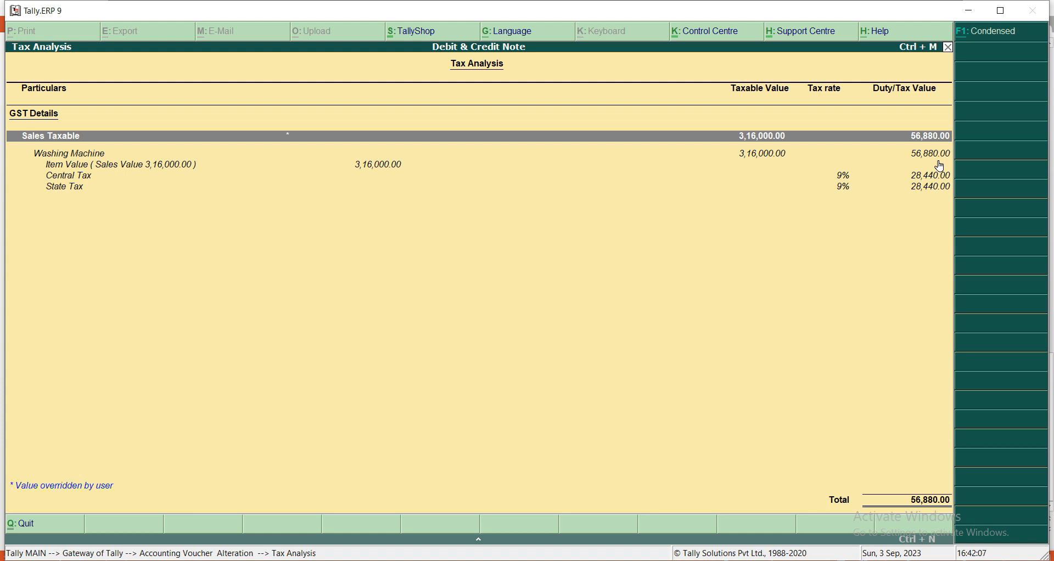
key("Escape")
key("Escape")
key("Escape")
key("Escape")
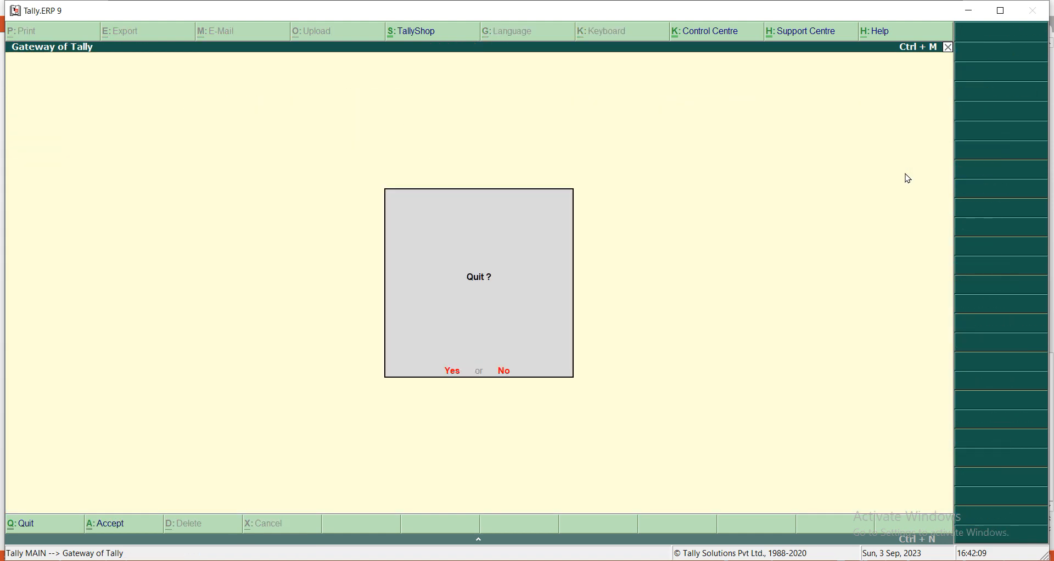
- Review the detailed Profit & Loss A/c, checking the Sales A/c and Sales Return lines, and return to the main menu
key("n")
key("p")
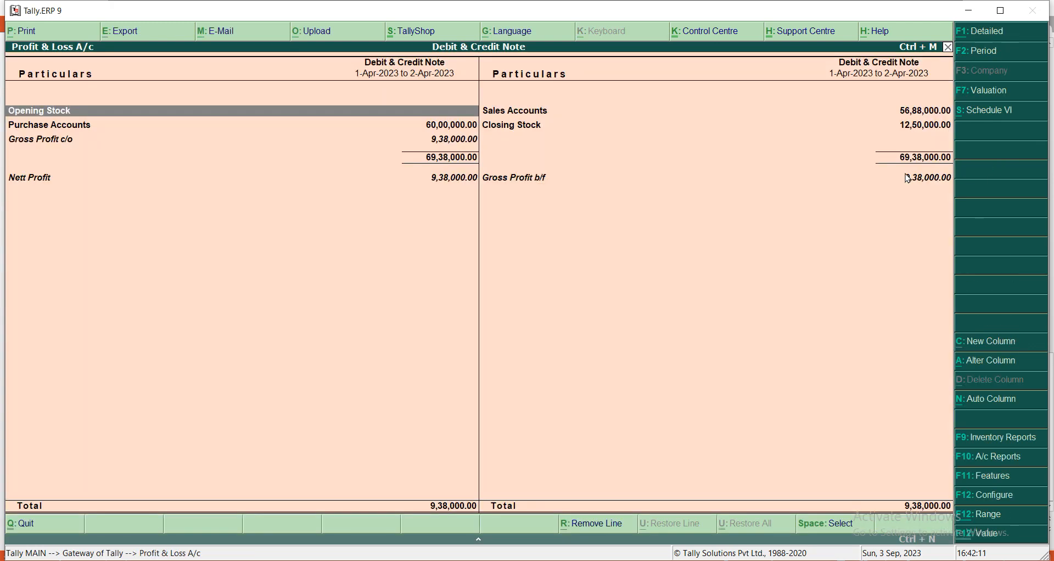
key("alt+F1")
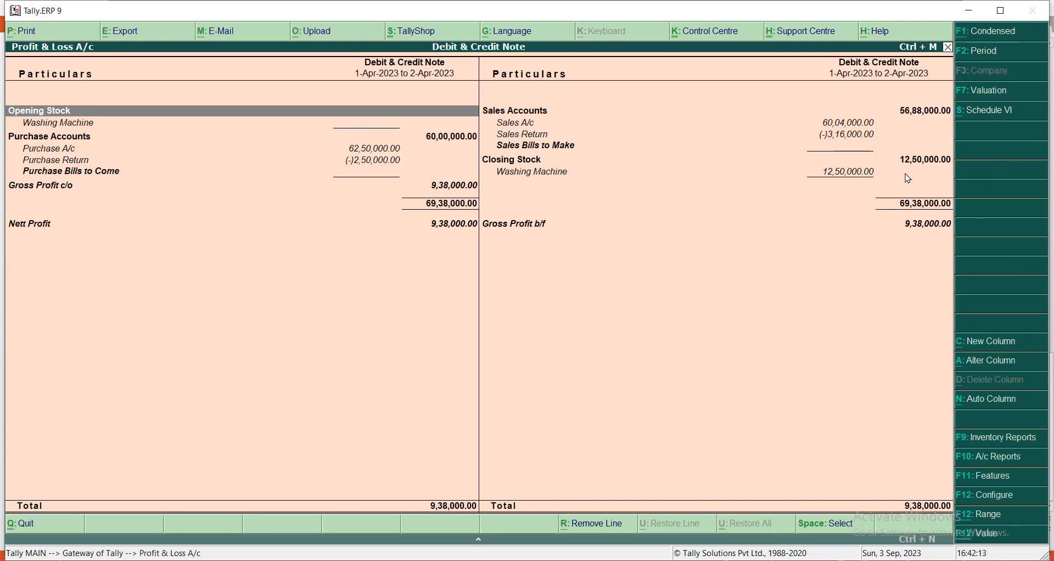
key("Right")
key("Down")
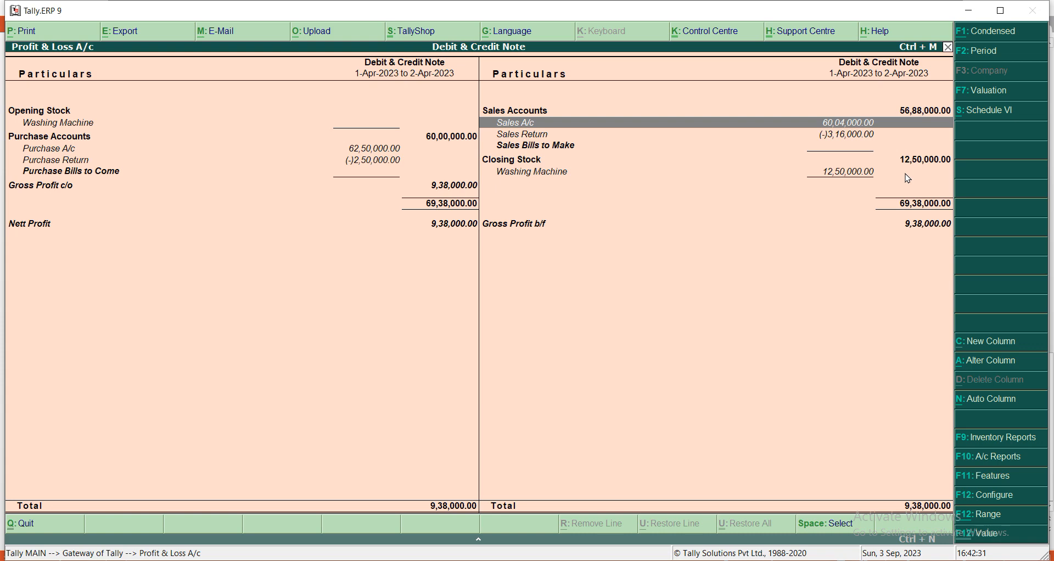
key("Escape")
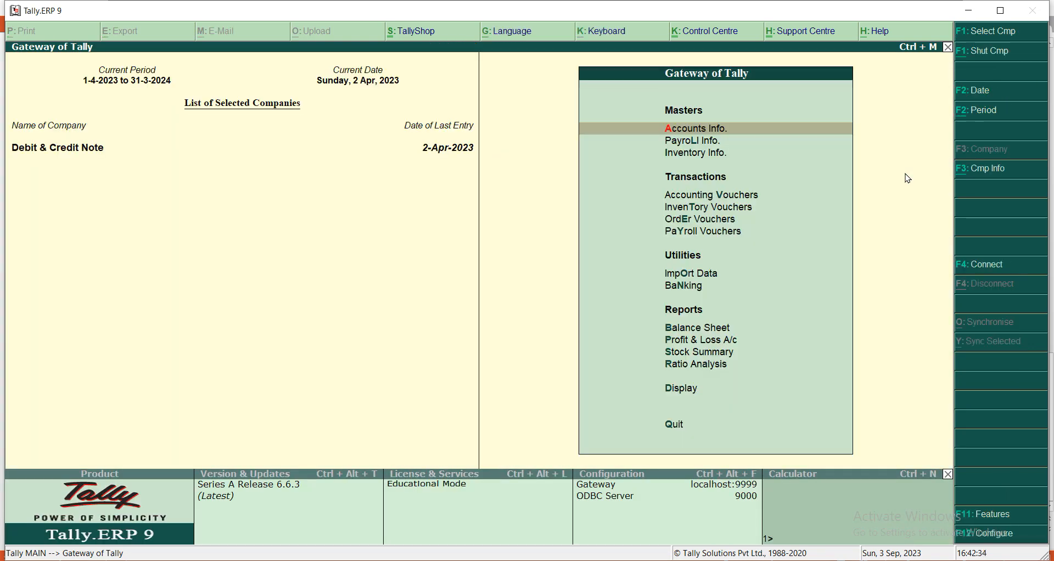
key("Escape")
key("Escape")
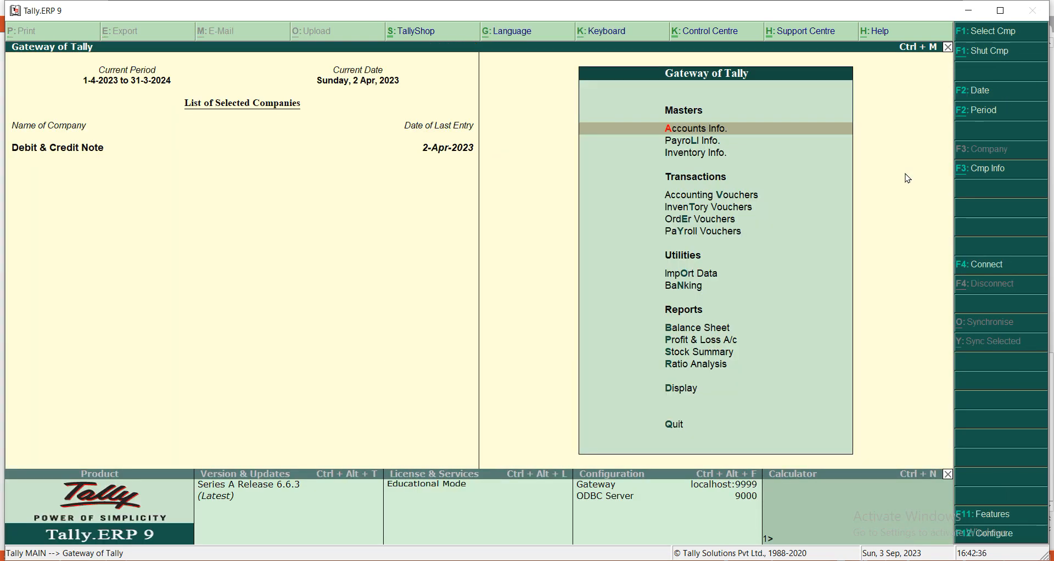